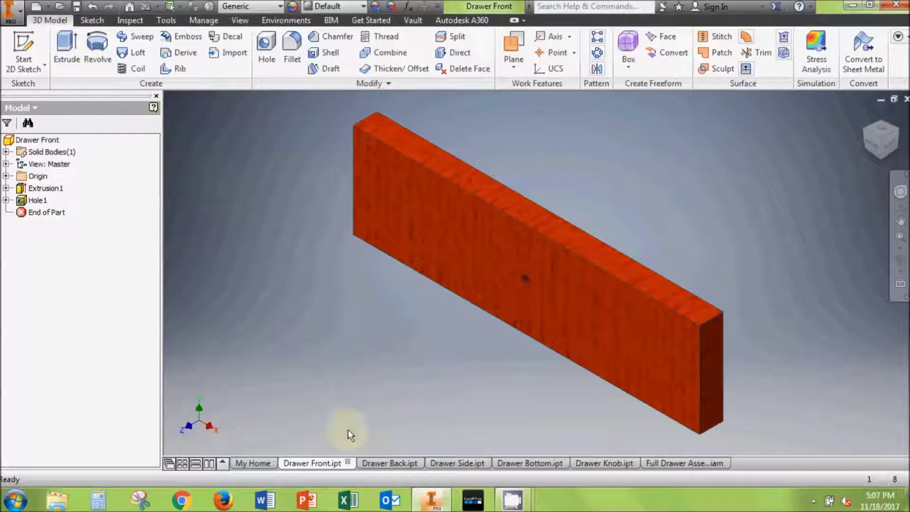
- Review the Drawer Back, Side, Bottom, Knob parts and the Full Drawer Assembly
{"action": "left_click", "coordinate": [382, 463]}
{"action": "left_click", "coordinate": [462, 463]}
{"action": "left_click", "coordinate": [526, 463]}
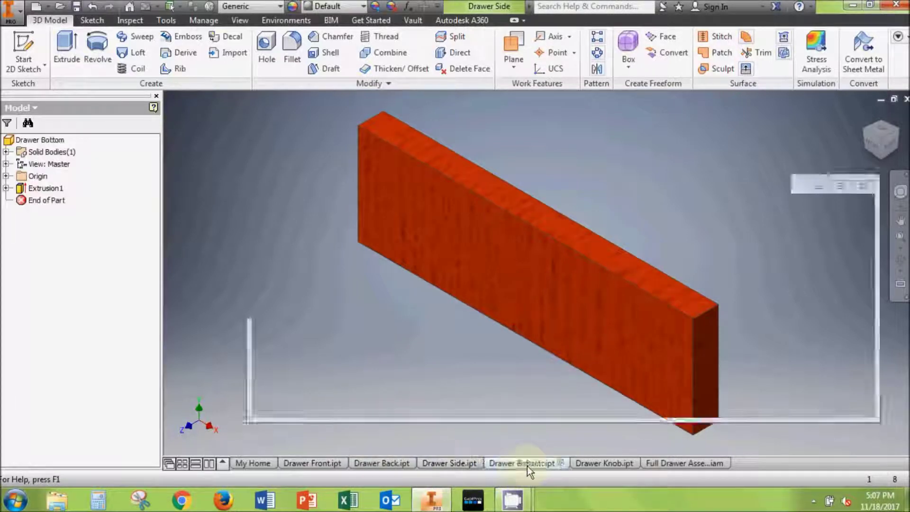
{"action": "left_click", "coordinate": [612, 464]}
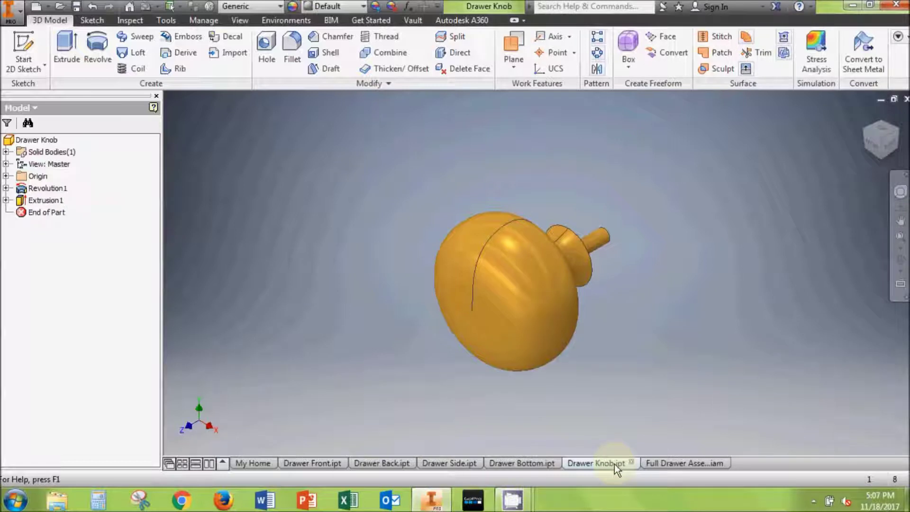
{"action": "left_click", "coordinate": [654, 463]}
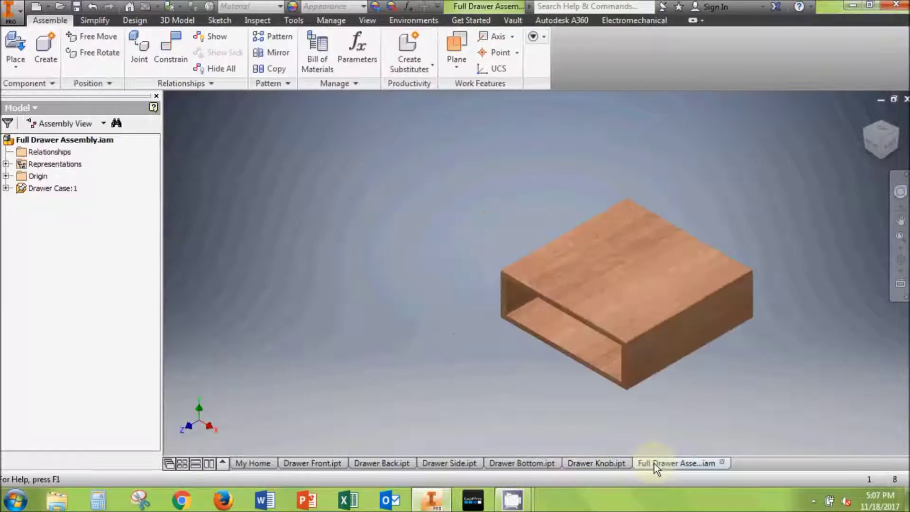
- Go back to the Drawer Knob part and start a new blank assembly
{"action": "left_click", "coordinate": [597, 463]}
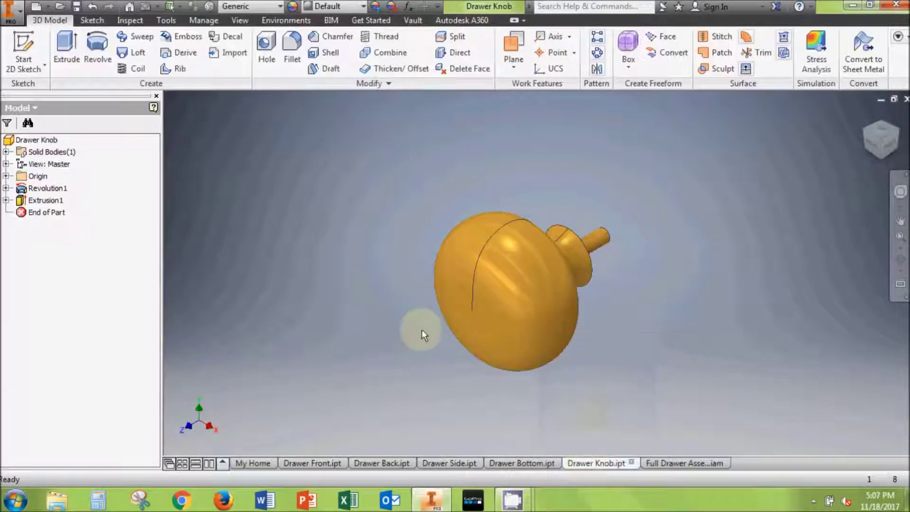
{"action": "left_click", "coordinate": [47, 7]}
{"action": "left_click", "coordinate": [59, 27]}
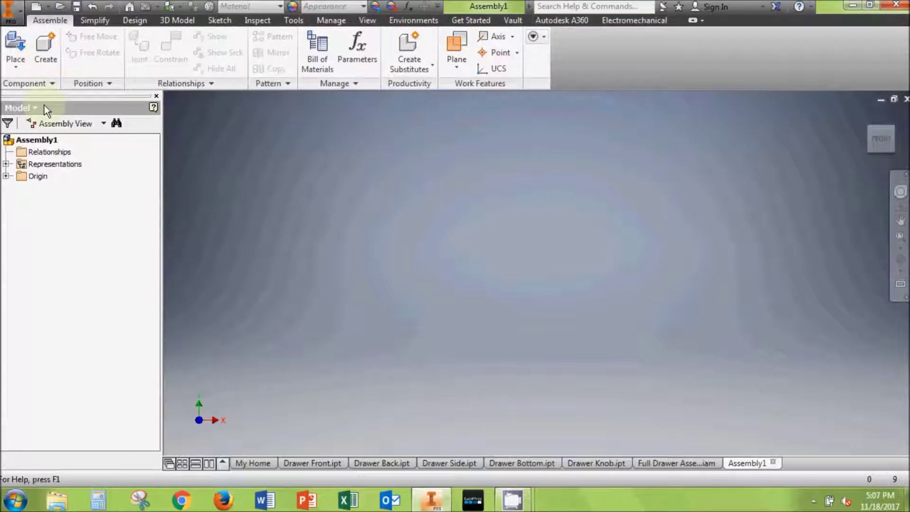
- Save the empty assembly under the file name 'Drawer Assembly'
{"action": "key", "text": "alt+f"}
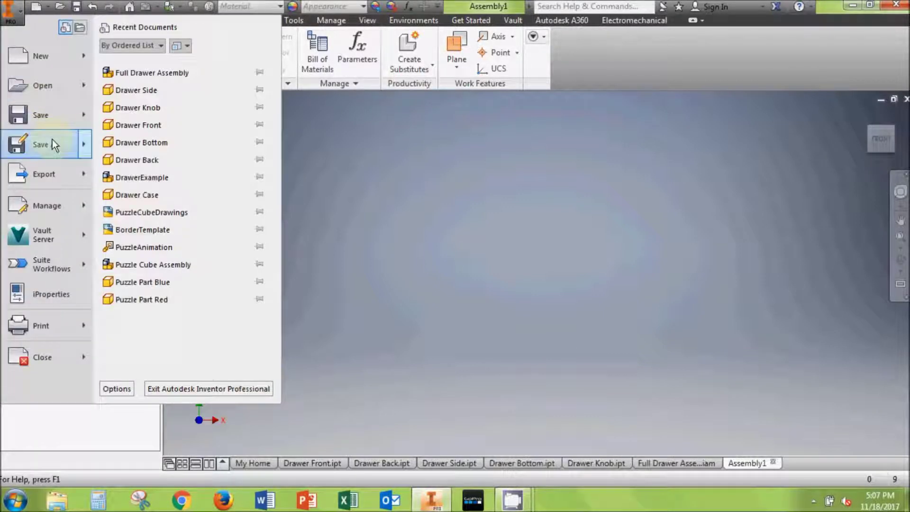
{"action": "left_click", "coordinate": [52, 140]}
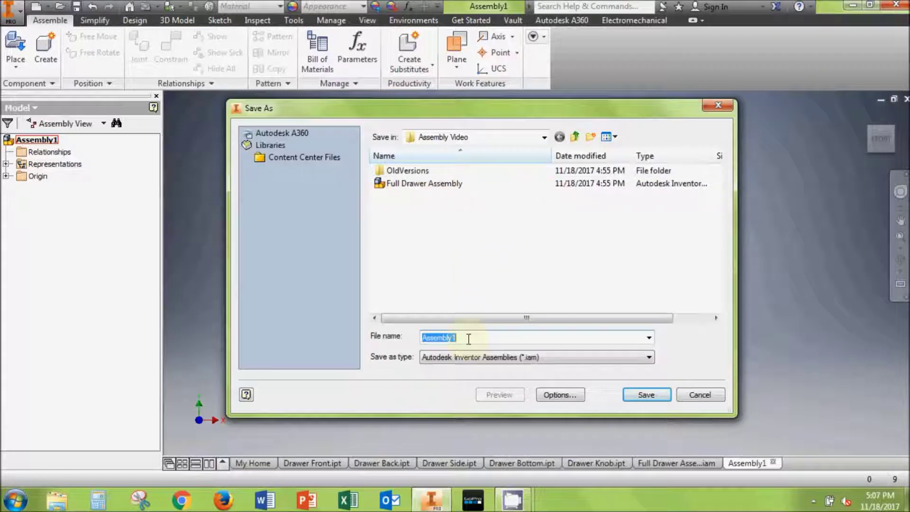
{"action": "type", "text": "Drawn"}
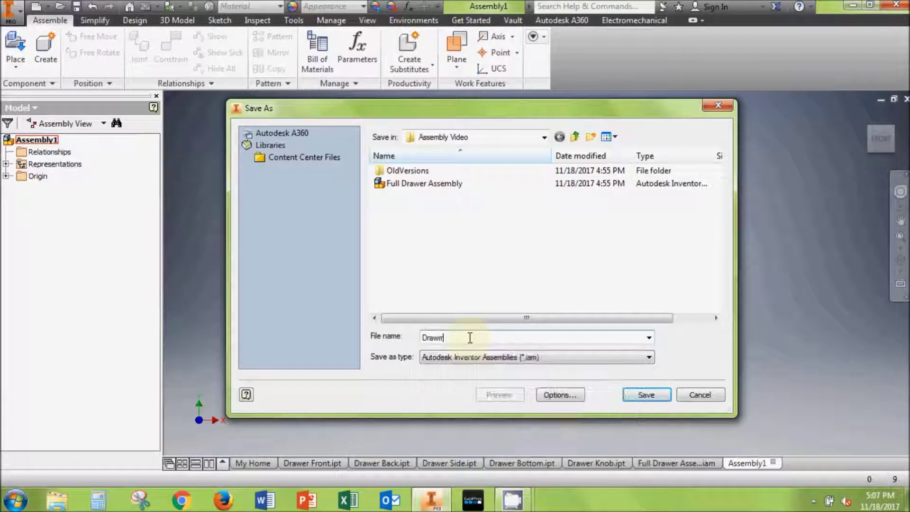
{"action": "key", "text": "BackSpace"}
{"action": "type", "text": "er Assembly"}
{"action": "key", "text": "Return"}
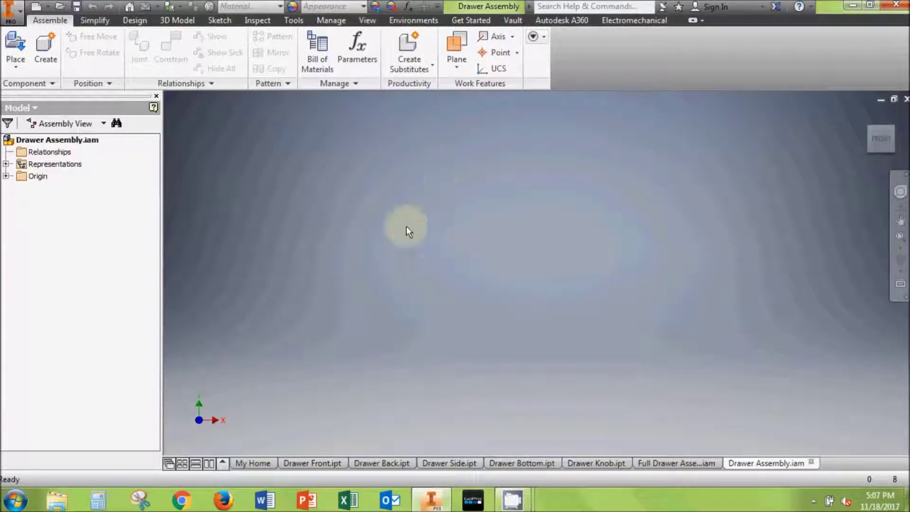
- Place Drawer Back, Drawer Bottom, Drawer Front and Drawer Knob into the assembly together
{"action": "left_click", "coordinate": [14, 45]}
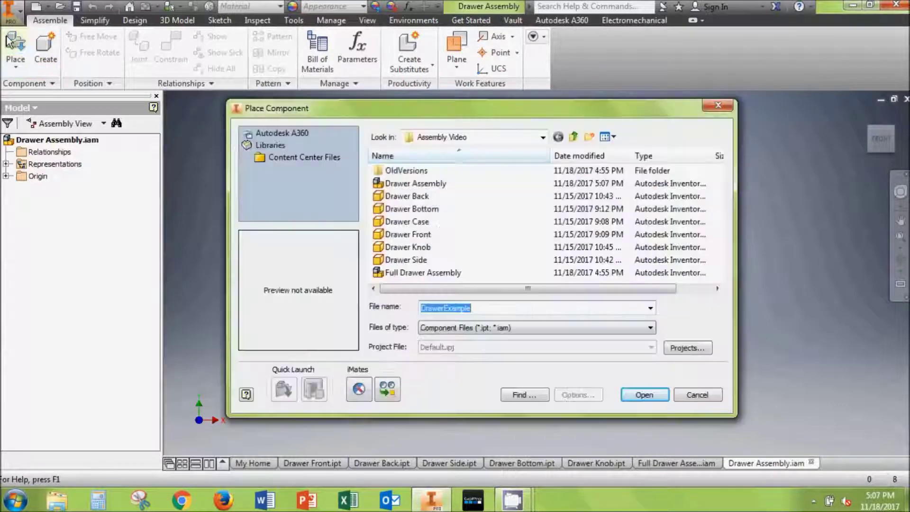
{"action": "left_click", "coordinate": [403, 199]}
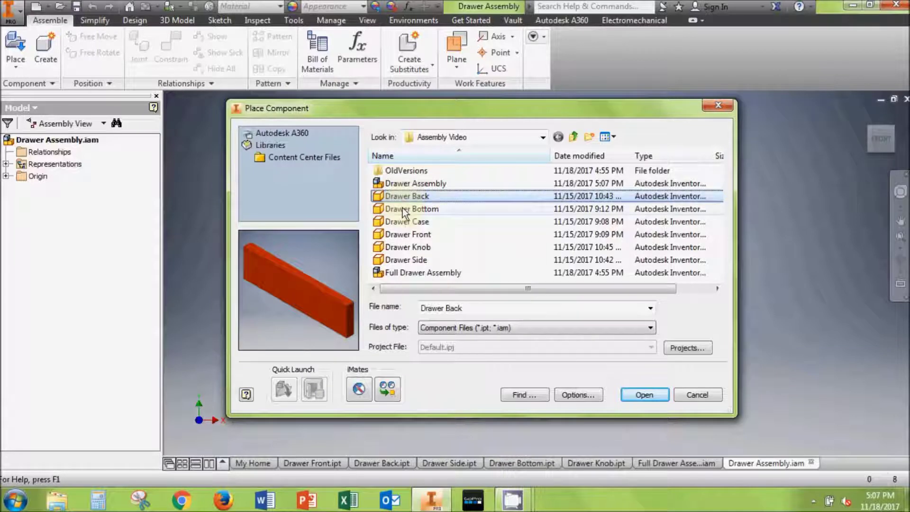
{"action": "left_click", "coordinate": [402, 208], "text": "ctrl"}
{"action": "left_click", "coordinate": [405, 234], "text": "ctrl"}
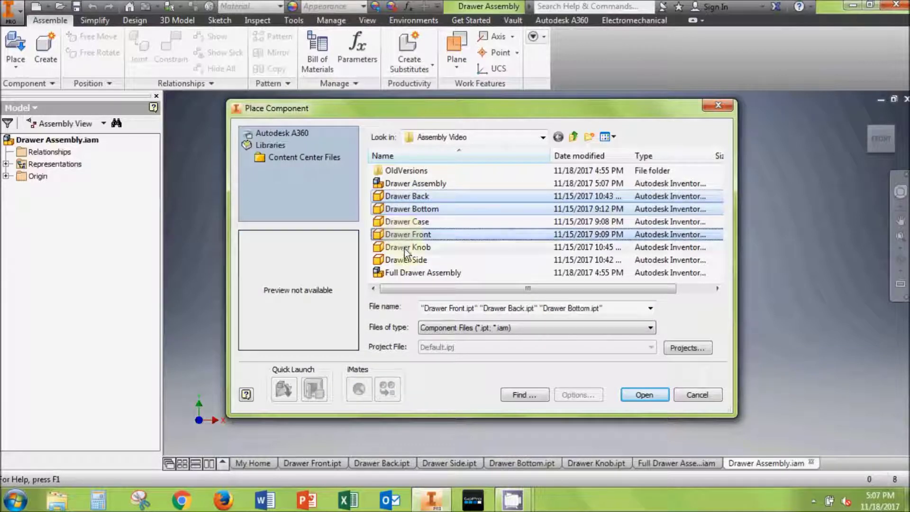
{"action": "left_click", "coordinate": [407, 248], "text": "ctrl"}
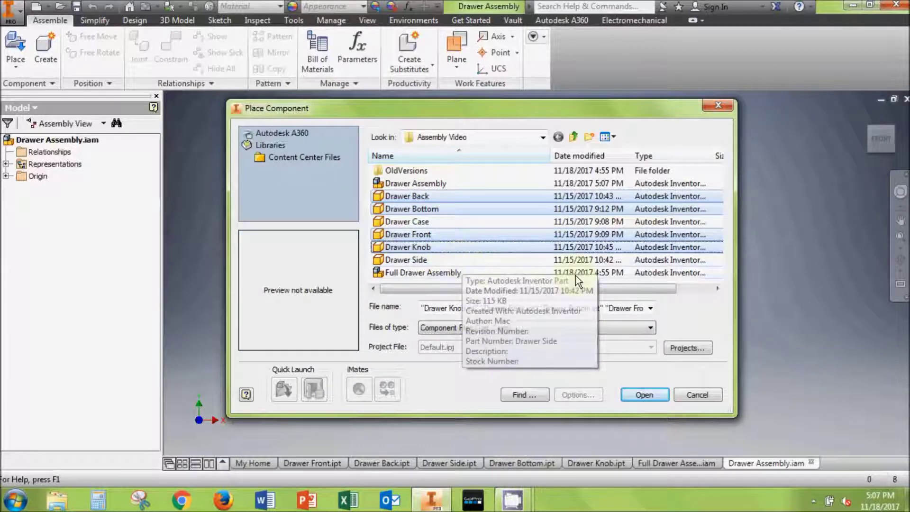
{"action": "left_click", "coordinate": [648, 394]}
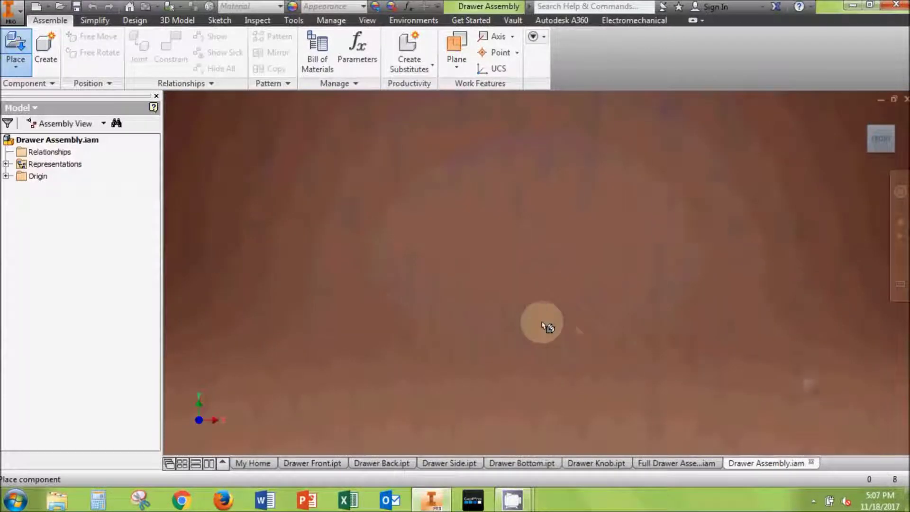
{"action": "scroll", "coordinate": [502, 325], "scroll_direction": "down", "scroll_amount": 3}
{"action": "left_click", "coordinate": [352, 326]}
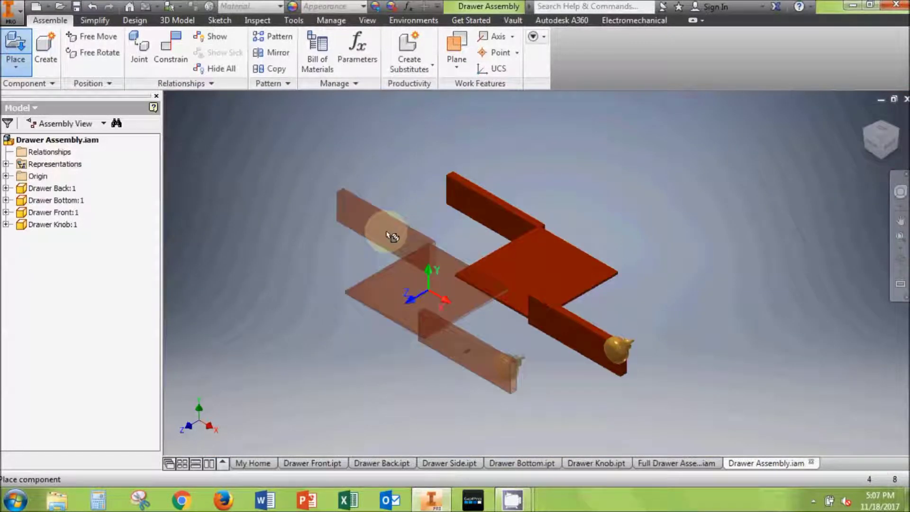
{"action": "right_click", "coordinate": [377, 228]}
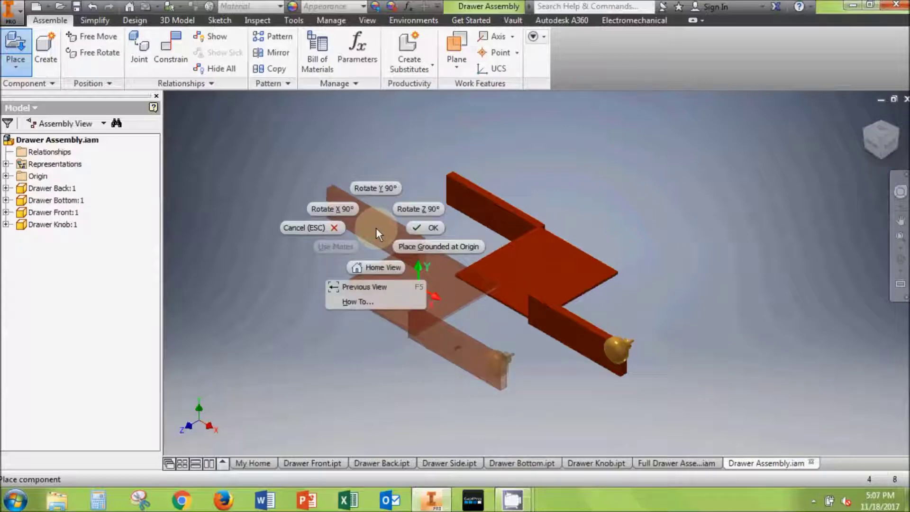
{"action": "left_click", "coordinate": [438, 230]}
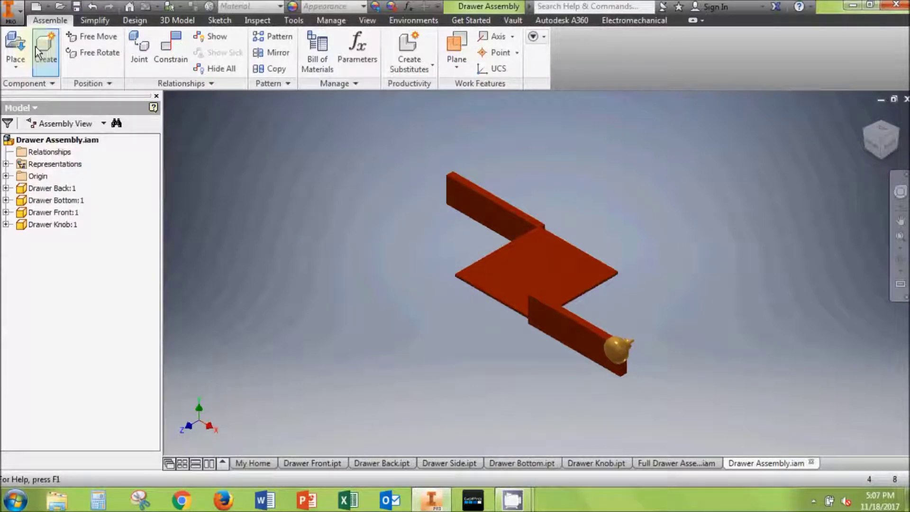
- Place two Drawer Side instances, then move the drawer back toward the upper right
{"action": "left_click", "coordinate": [16, 47]}
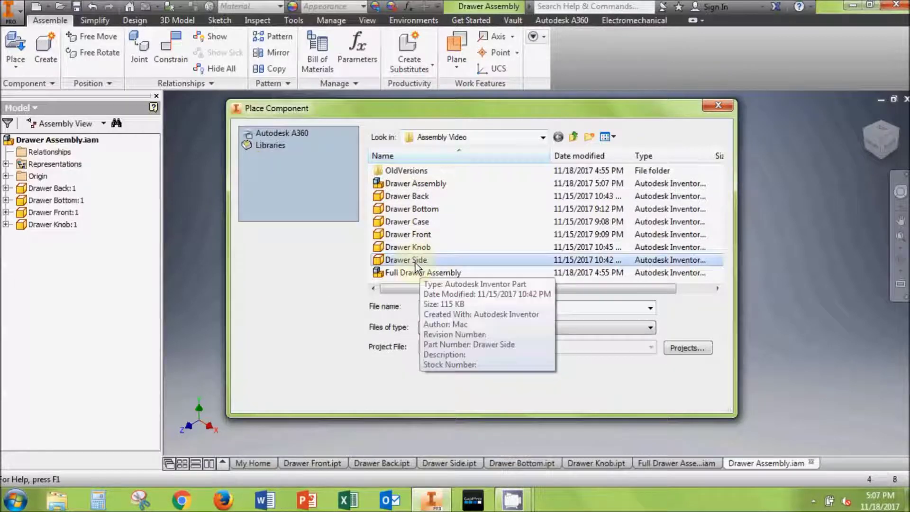
{"action": "left_click", "coordinate": [417, 261]}
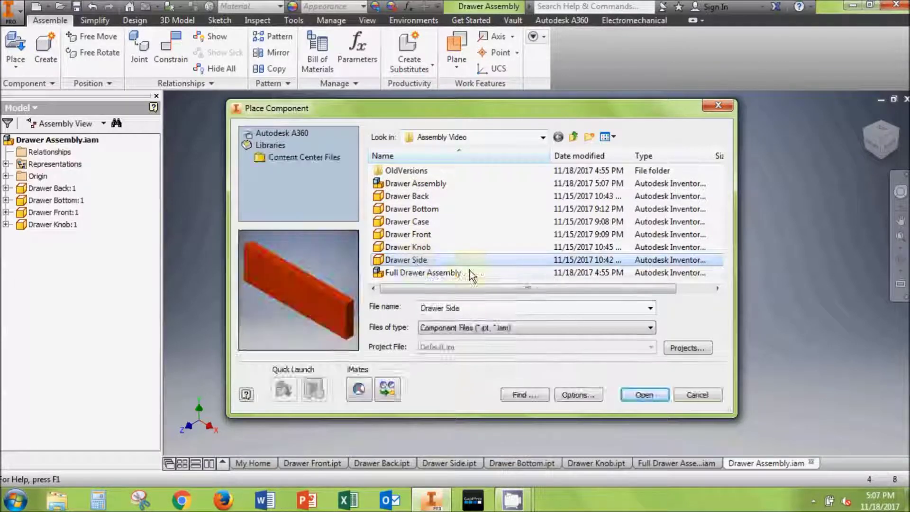
{"action": "left_click", "coordinate": [645, 394]}
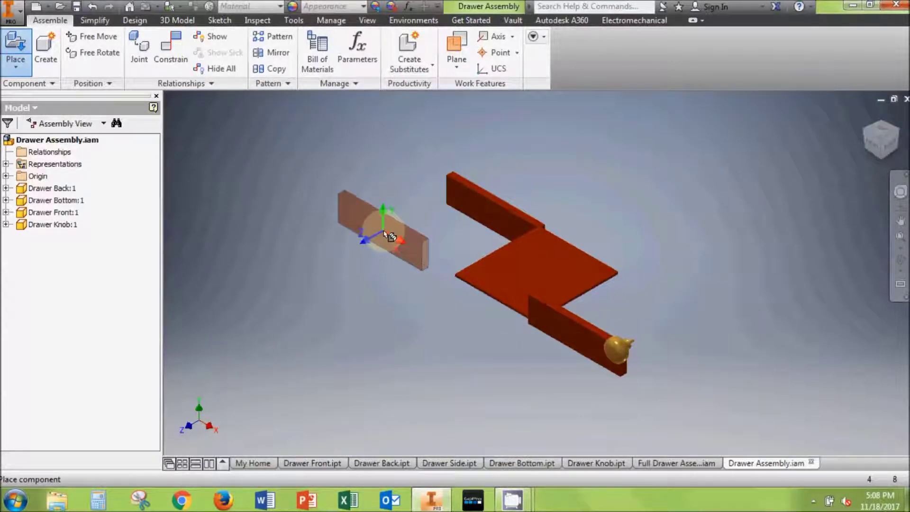
{"action": "left_click", "coordinate": [388, 234]}
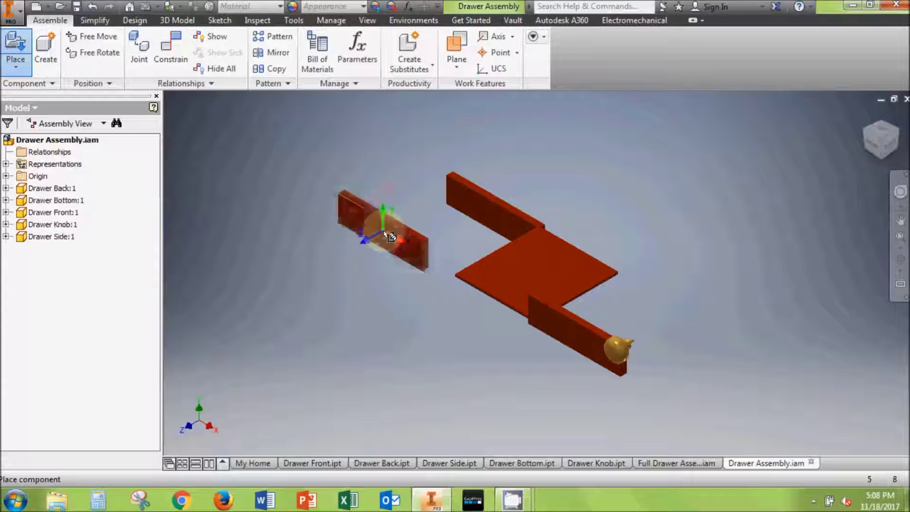
{"action": "left_click", "coordinate": [319, 248]}
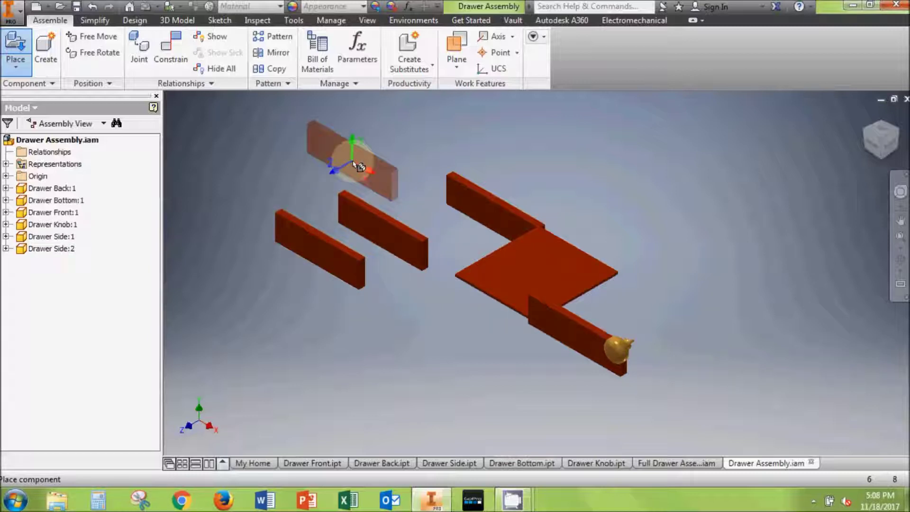
{"action": "right_click", "coordinate": [365, 166]}
{"action": "left_click", "coordinate": [416, 167]}
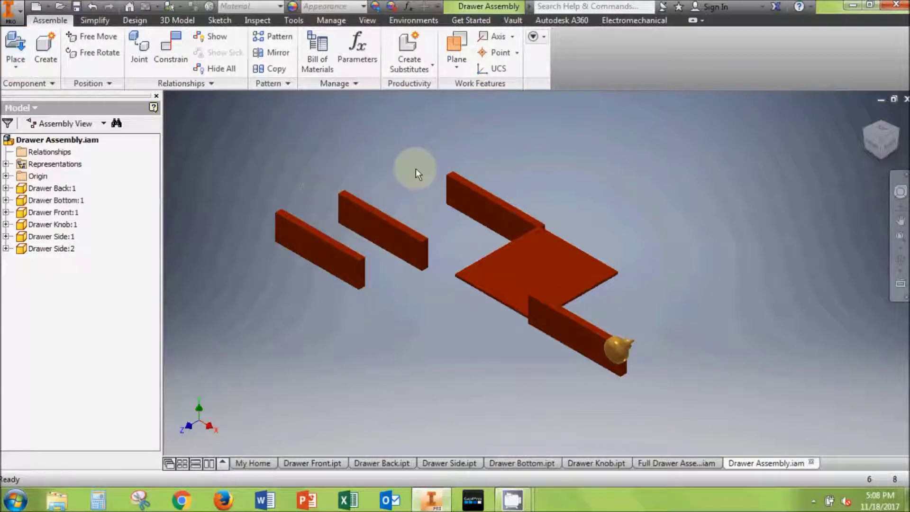
{"action": "left_click_drag", "start_coordinate": [451, 187], "coordinate": [593, 201]}
{"action": "left_click", "coordinate": [669, 295]}
{"action": "left_click_drag", "start_coordinate": [582, 342], "coordinate": [437, 343]}
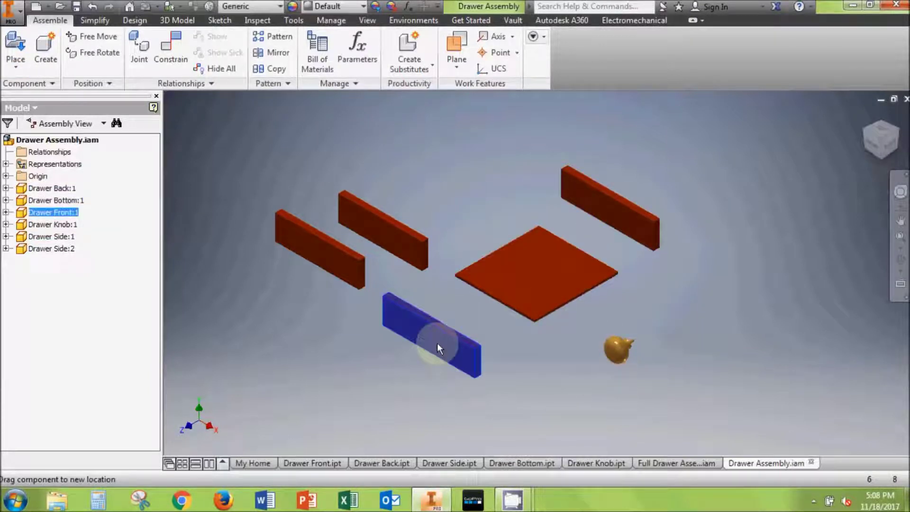
{"action": "left_click", "coordinate": [595, 319]}
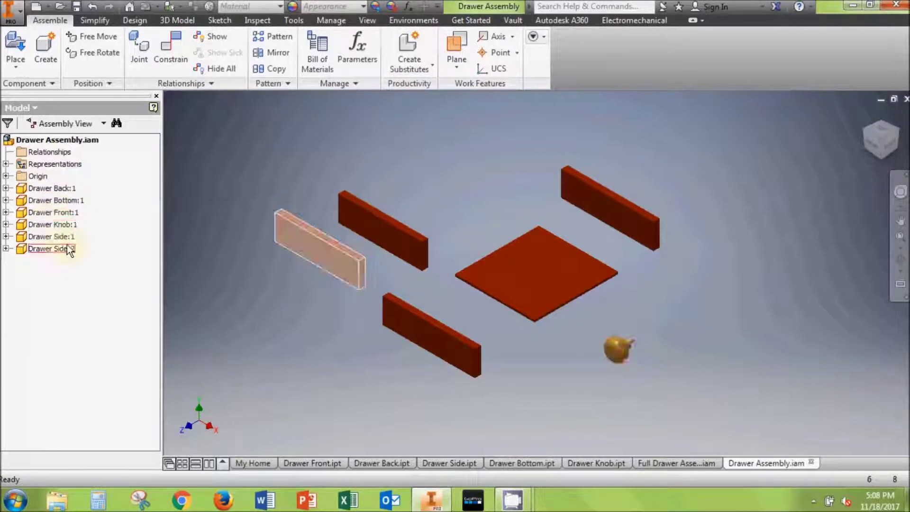
{"action": "left_click", "coordinate": [248, 297]}
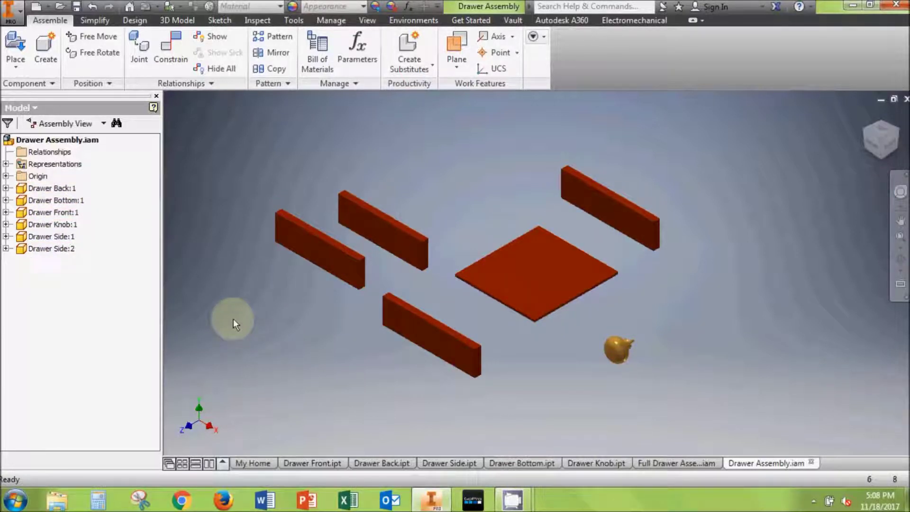
{"action": "left_click", "coordinate": [625, 280]}
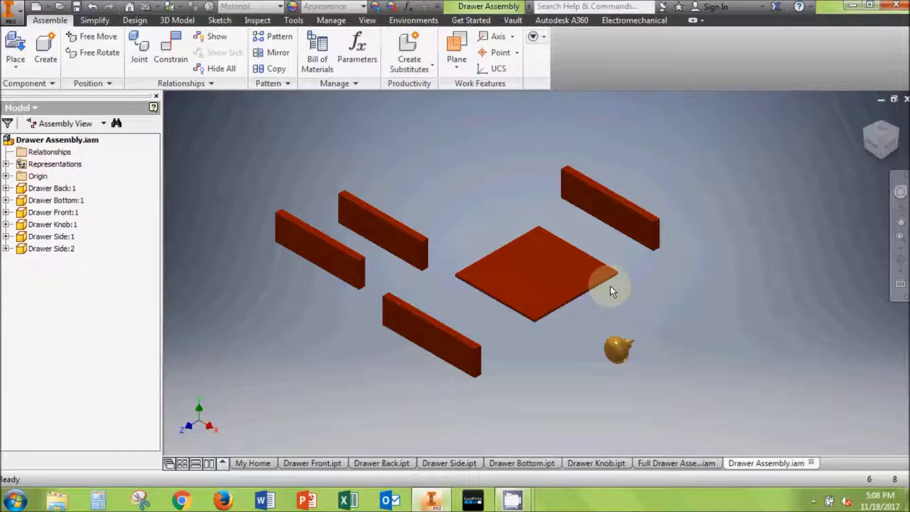
- Ground the Drawer Bottom plate so it stays fixed in place
{"action": "right_click", "coordinate": [563, 276]}
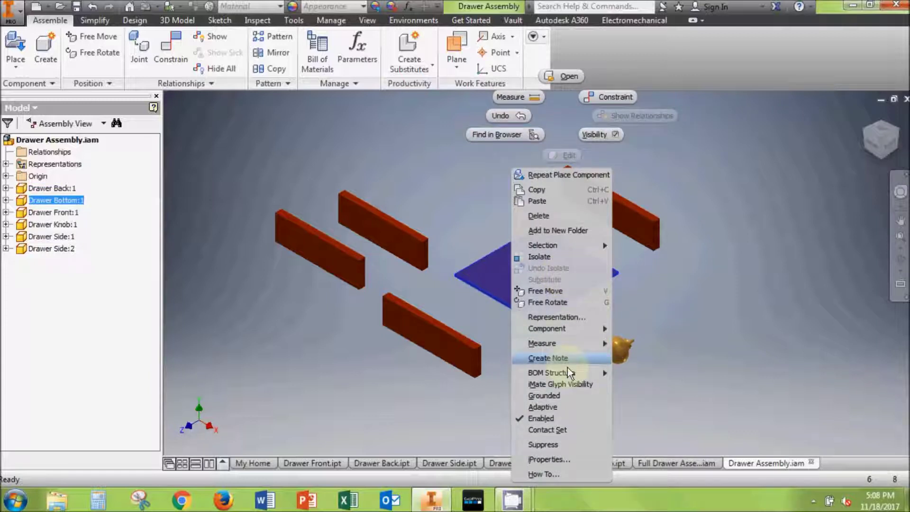
{"action": "left_click", "coordinate": [555, 395]}
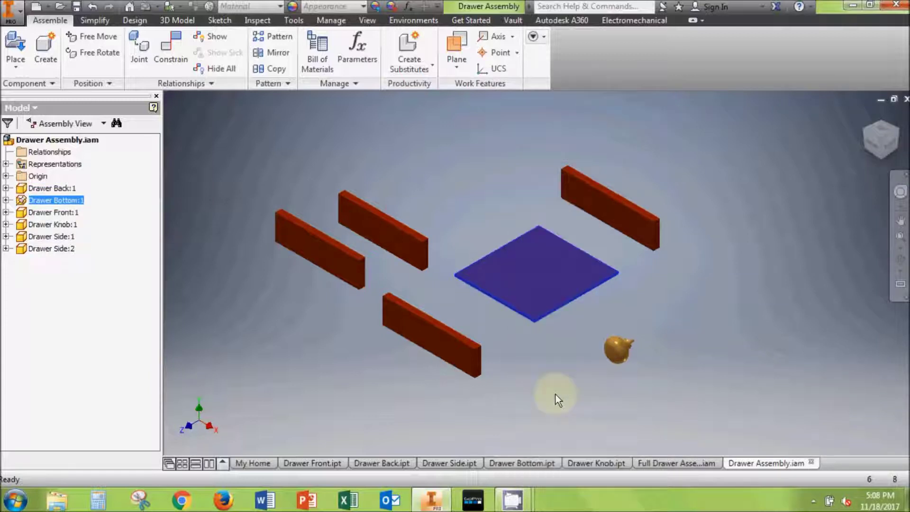
{"action": "left_click", "coordinate": [549, 366]}
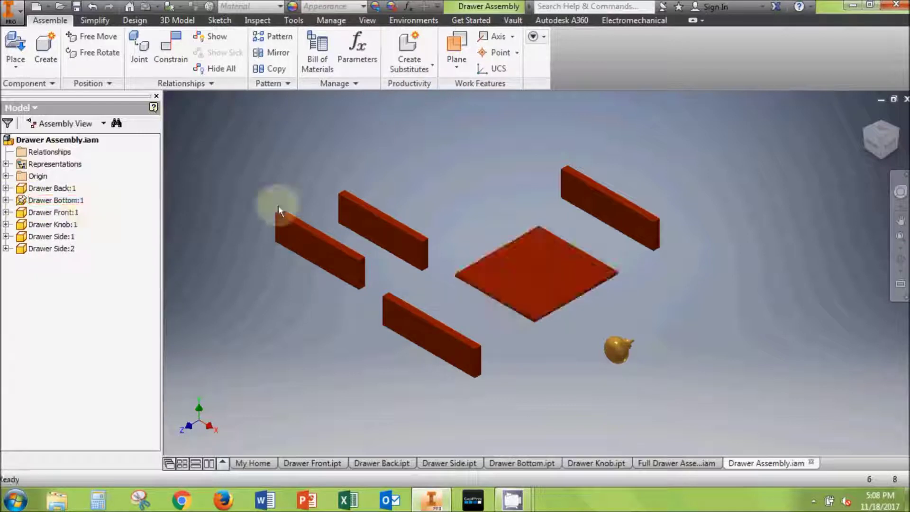
{"action": "left_click", "coordinate": [544, 278]}
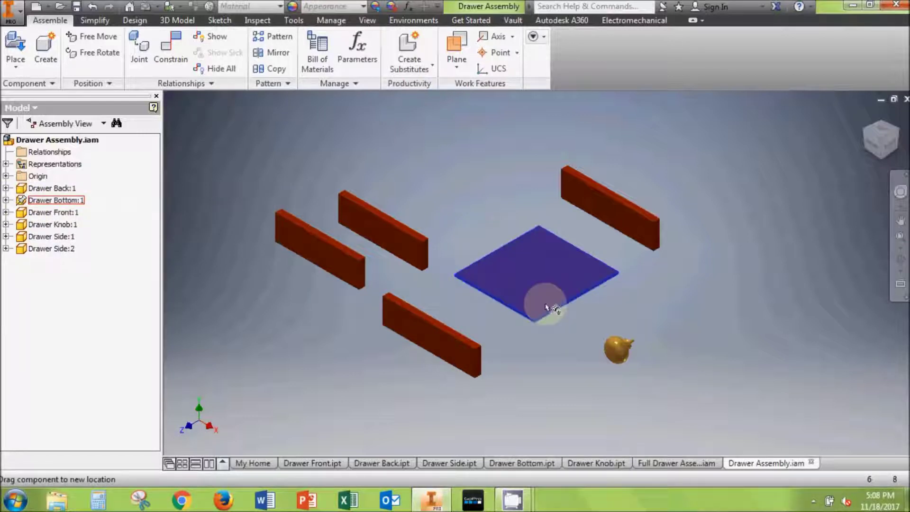
{"action": "left_click", "coordinate": [677, 285]}
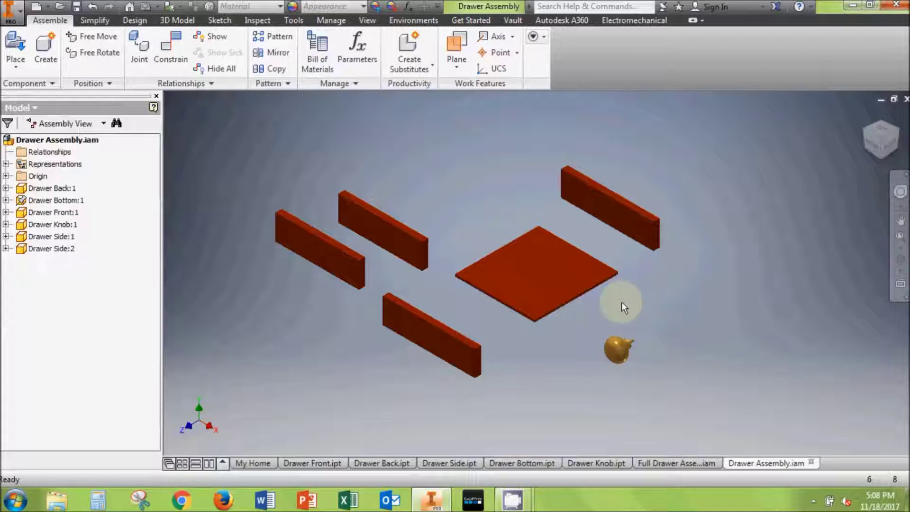
- Drag a wall panel to the right of the bottom plate and launch Constrain
{"action": "left_click_drag", "start_coordinate": [601, 203], "coordinate": [658, 335]}
{"action": "left_click_drag", "start_coordinate": [690, 303], "coordinate": [727, 268]}
{"action": "left_click", "coordinate": [678, 296]}
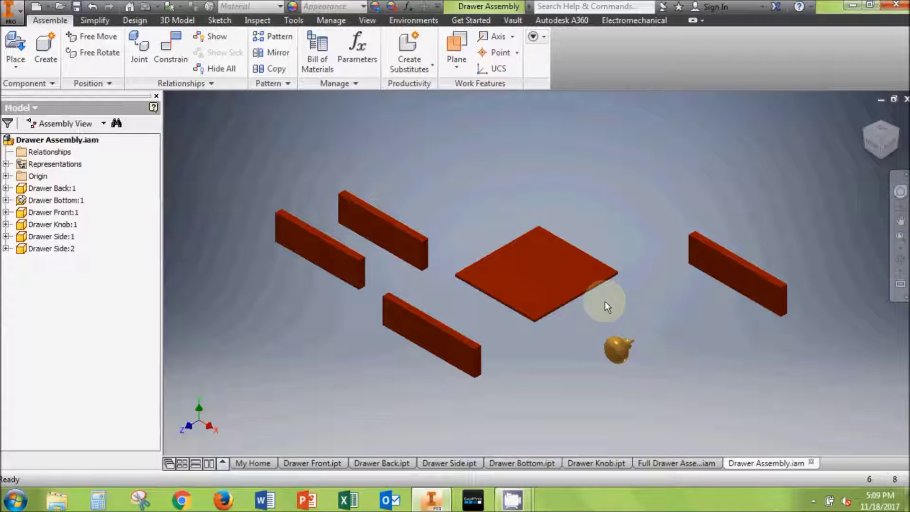
{"action": "left_click", "coordinate": [539, 302]}
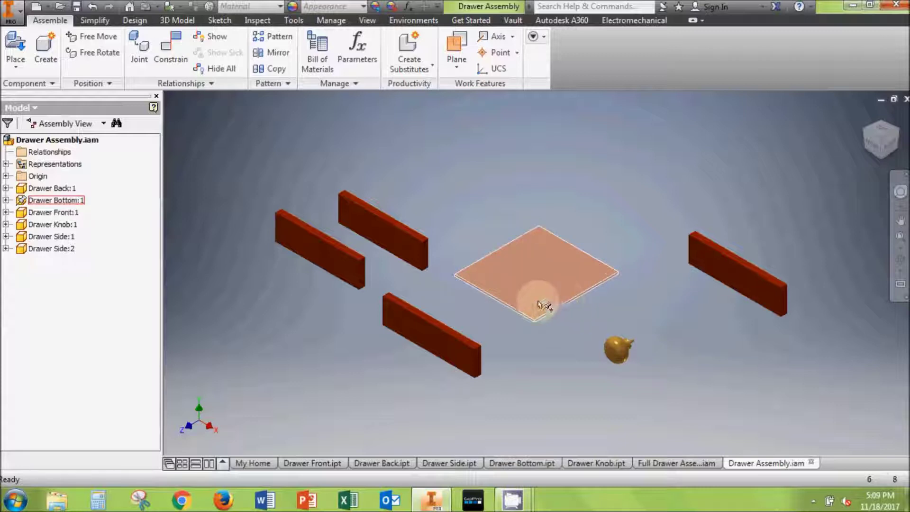
{"action": "left_click", "coordinate": [506, 337]}
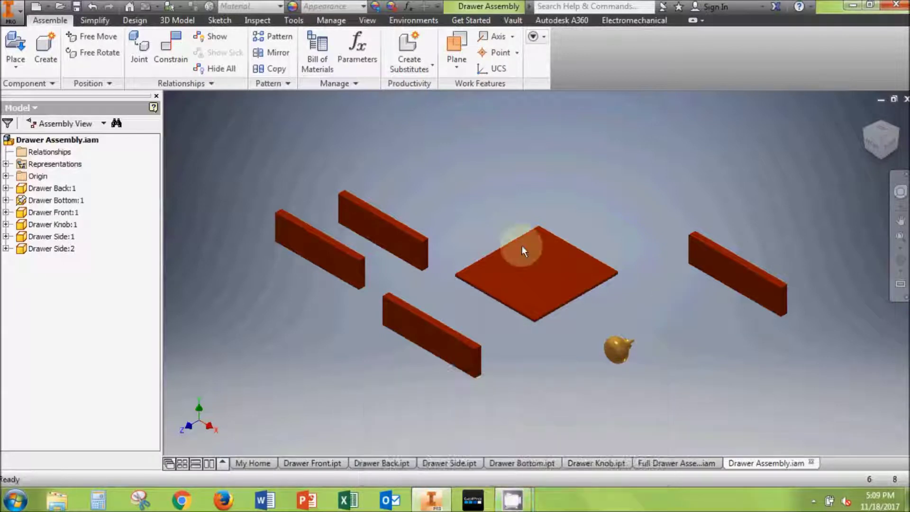
{"action": "left_click", "coordinate": [171, 49]}
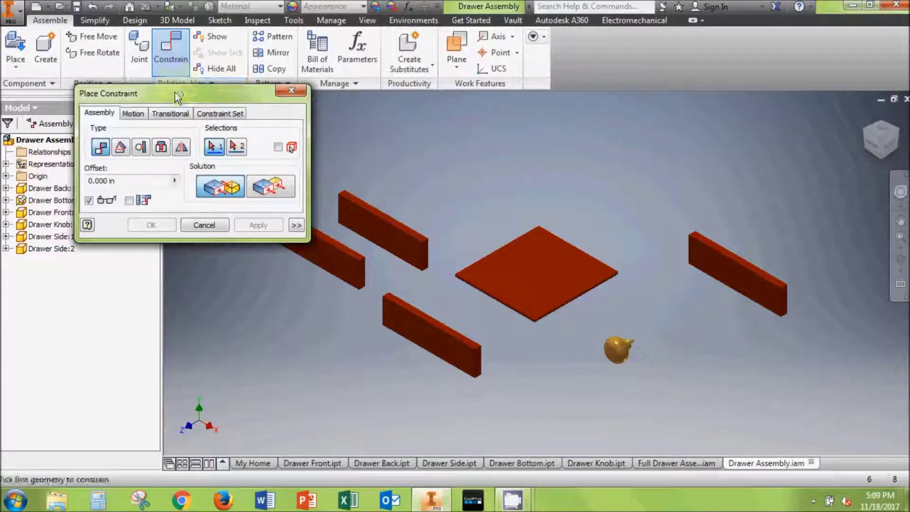
- Mate the side panel's face to the drawer bottom's edge, then slide the panel along the plate
{"action": "left_click_drag", "start_coordinate": [172, 97], "coordinate": [191, 110]}
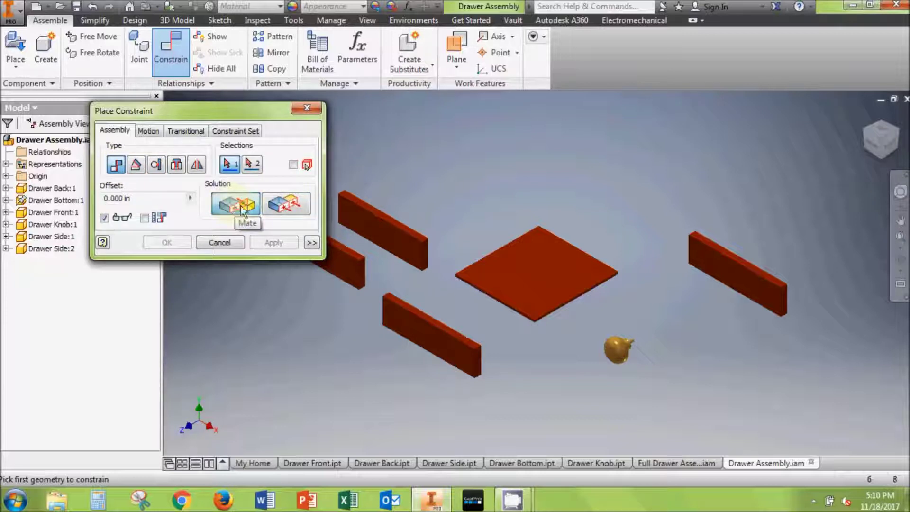
{"action": "scroll", "coordinate": [436, 270], "scroll_direction": "up", "scroll_amount": 3}
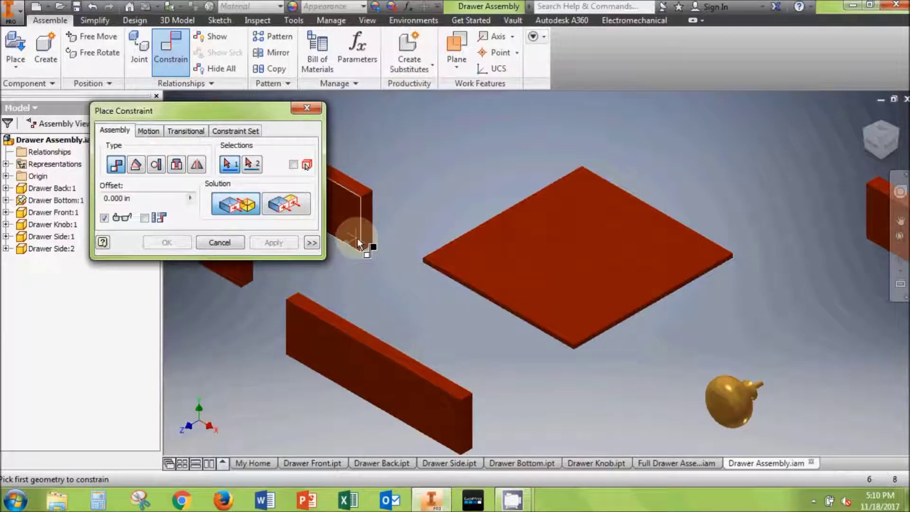
{"action": "left_click", "coordinate": [348, 214]}
{"action": "scroll", "coordinate": [587, 332], "scroll_direction": "up", "scroll_amount": 5}
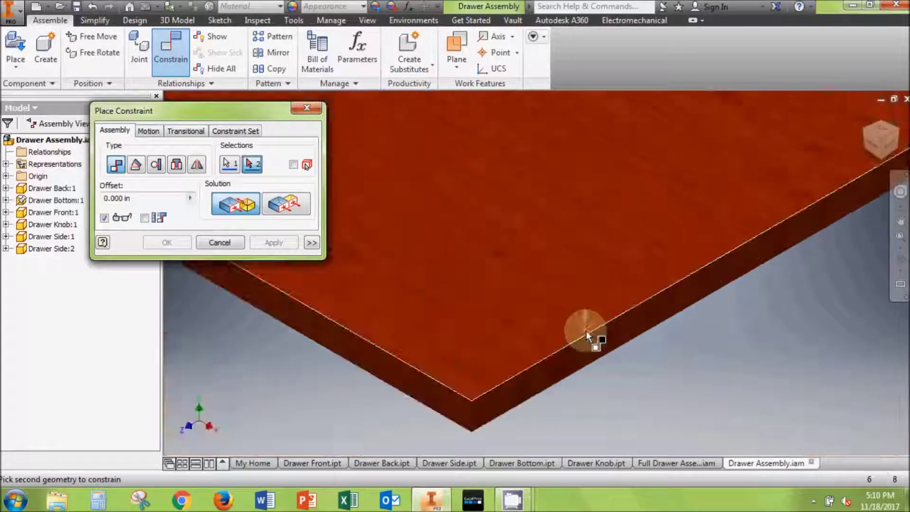
{"action": "left_click", "coordinate": [587, 348]}
{"action": "scroll", "coordinate": [584, 346], "scroll_direction": "down", "scroll_amount": 5}
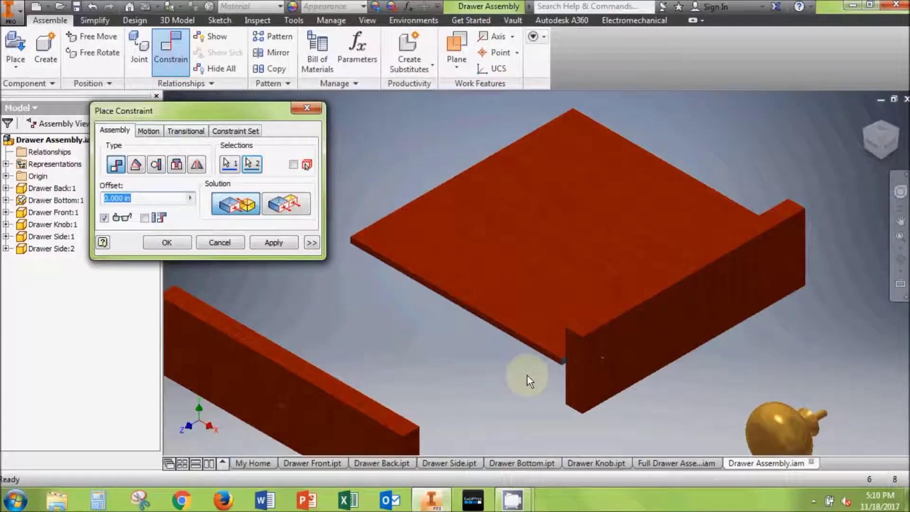
{"action": "left_click", "coordinate": [274, 242]}
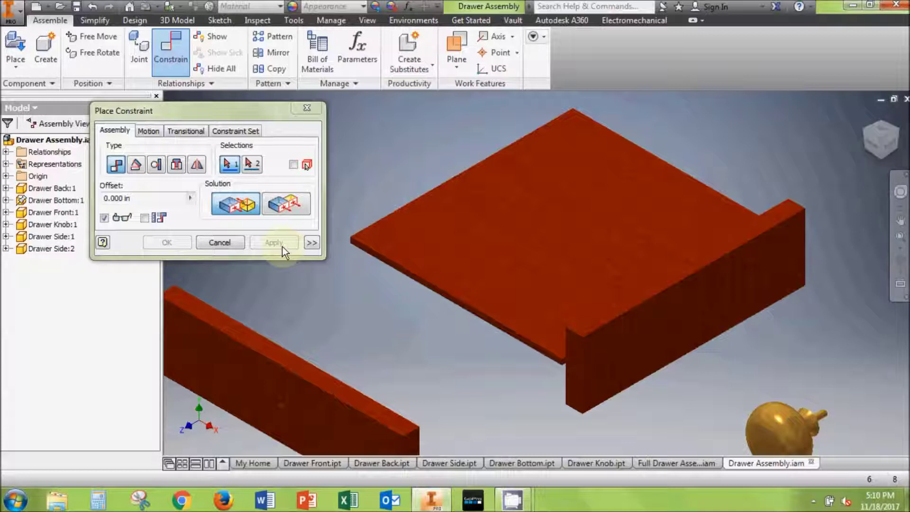
{"action": "left_click", "coordinate": [127, 197]}
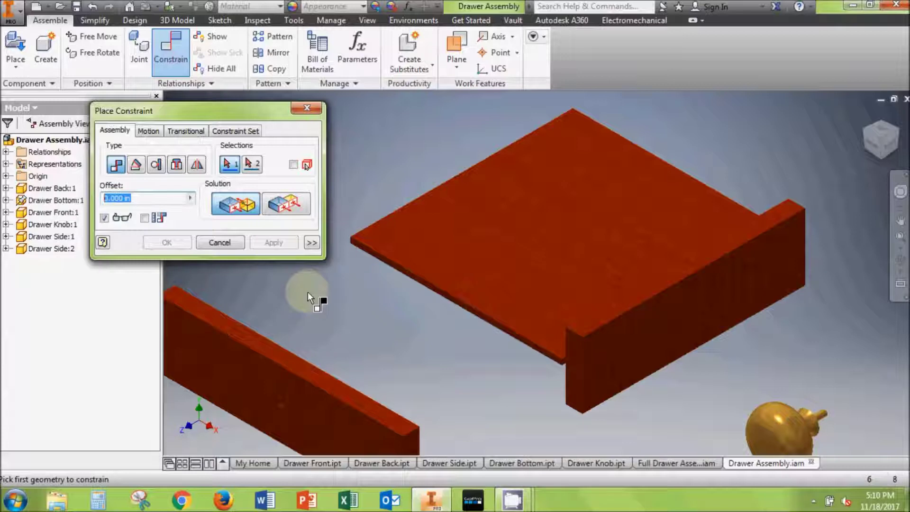
{"action": "left_click", "coordinate": [236, 242]}
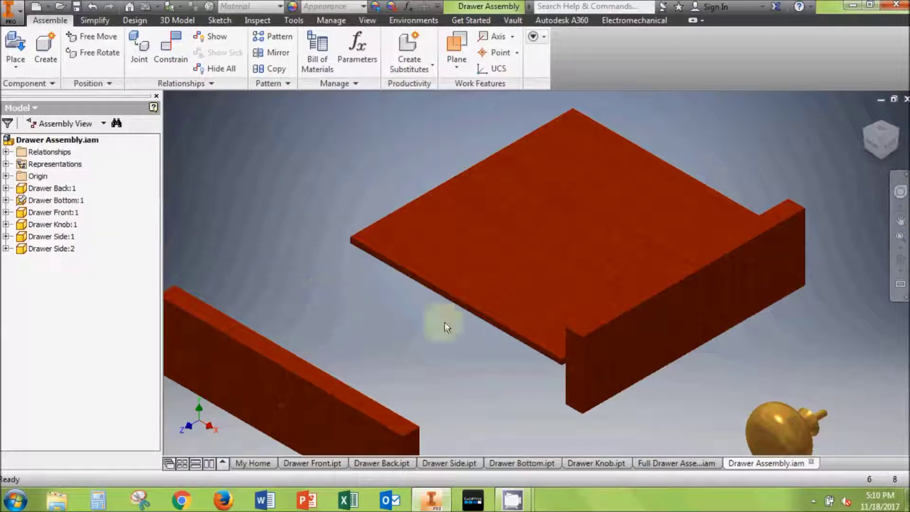
{"action": "left_click_drag", "start_coordinate": [664, 388], "coordinate": [662, 311]}
- Reposition the side panel using the front and right views
{"action": "left_click", "coordinate": [685, 361]}
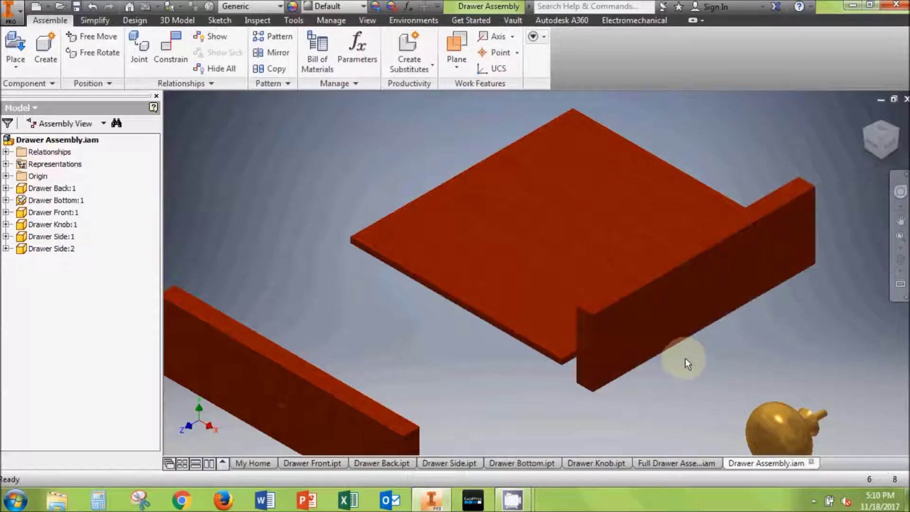
{"action": "scroll", "coordinate": [681, 365], "scroll_direction": "down", "scroll_amount": 5}
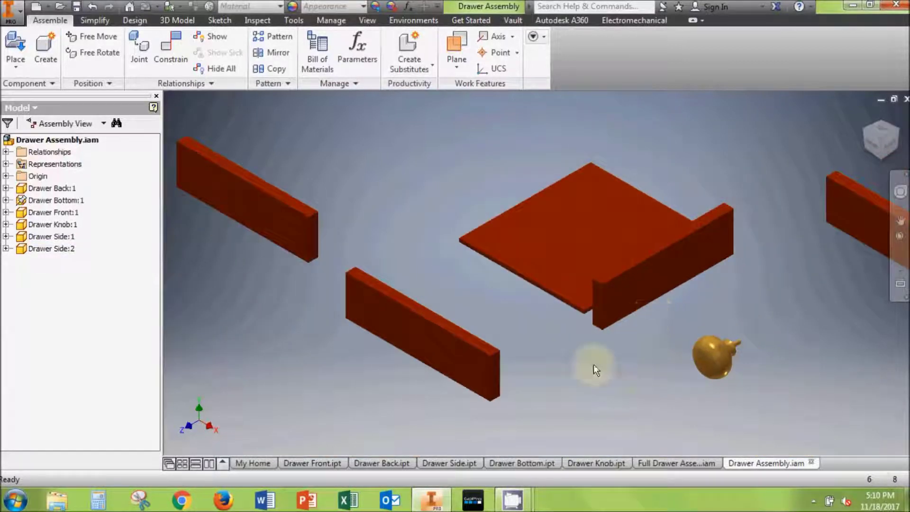
{"action": "left_click_drag", "start_coordinate": [466, 383], "coordinate": [459, 260]}
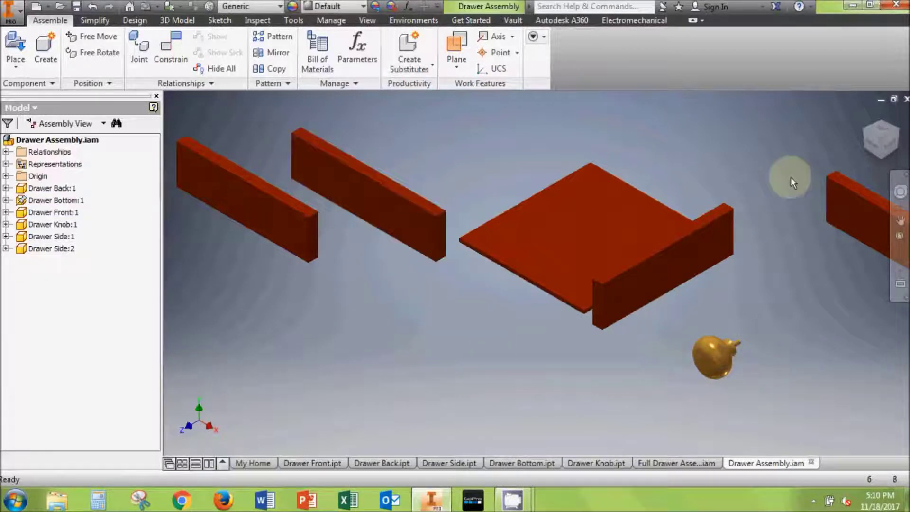
{"action": "left_click", "coordinate": [869, 144]}
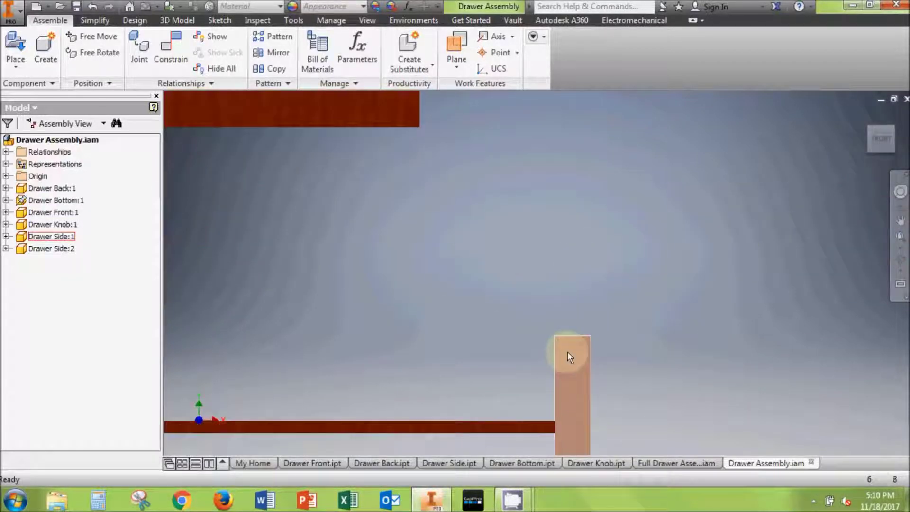
{"action": "left_click_drag", "start_coordinate": [570, 370], "coordinate": [624, 363]}
{"action": "left_click", "coordinate": [905, 166]}
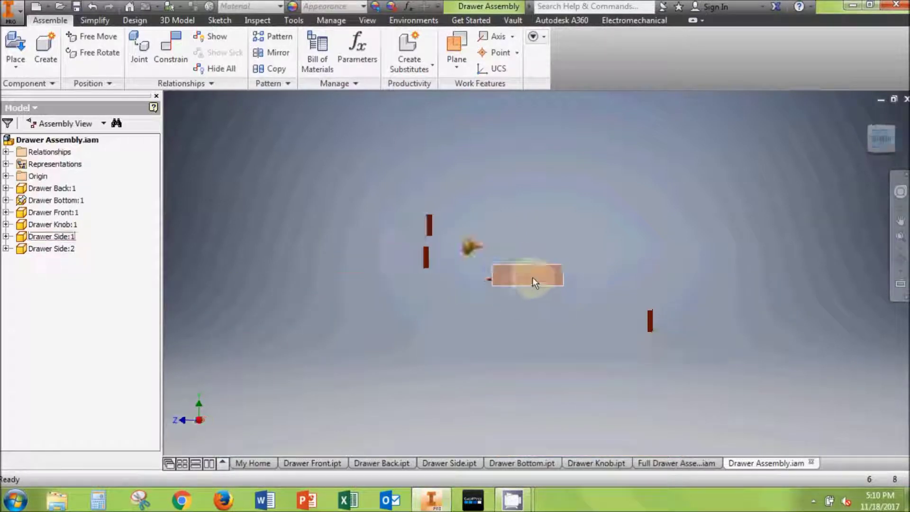
{"action": "left_click_drag", "start_coordinate": [489, 283], "coordinate": [566, 278]}
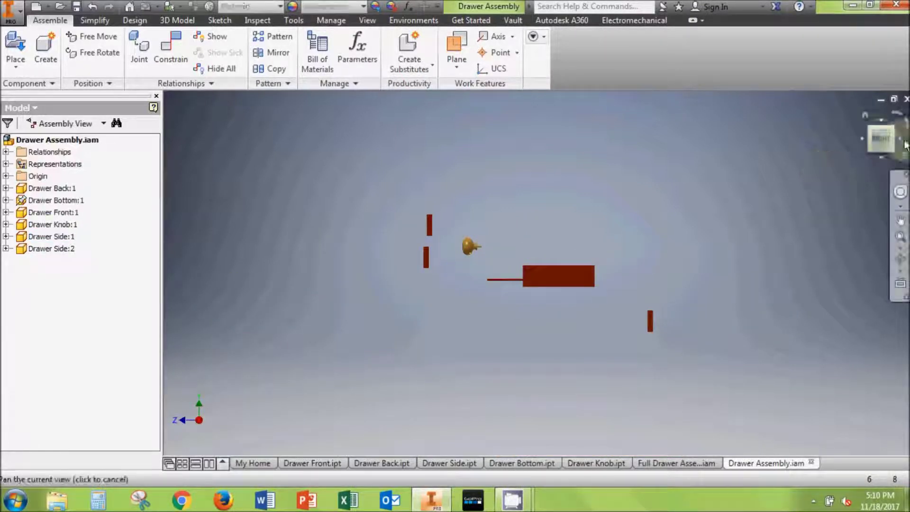
{"action": "left_click", "coordinate": [864, 139]}
{"action": "scroll", "coordinate": [565, 280], "scroll_direction": "down", "scroll_amount": 6}
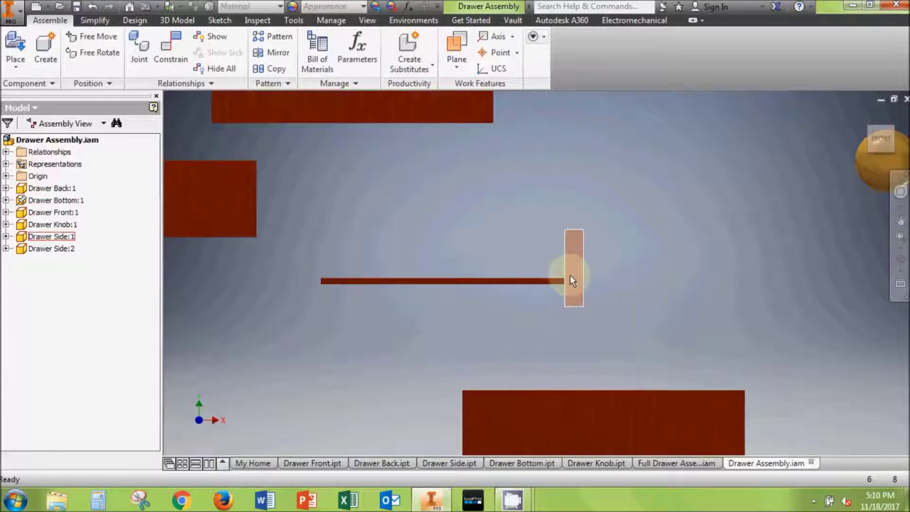
{"action": "left_click", "coordinate": [570, 275]}
{"action": "left_click", "coordinate": [504, 272]}
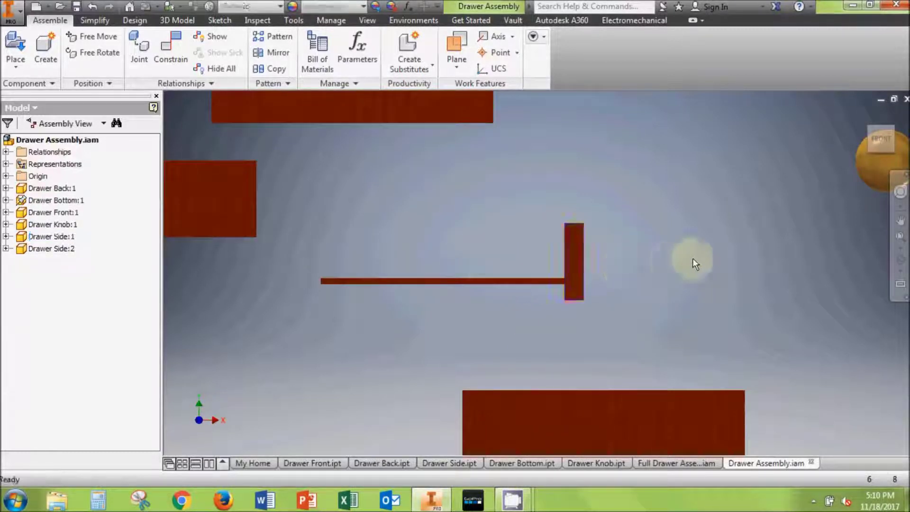
- From the home view, move a drawer side beside the bottom plate and frame its corner
{"action": "left_click", "coordinate": [864, 114]}
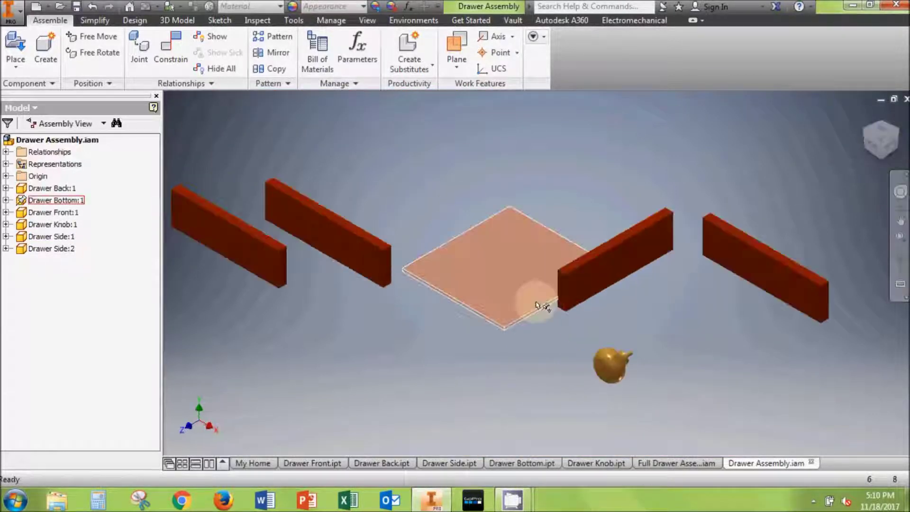
{"action": "left_click_drag", "start_coordinate": [608, 271], "coordinate": [532, 320]}
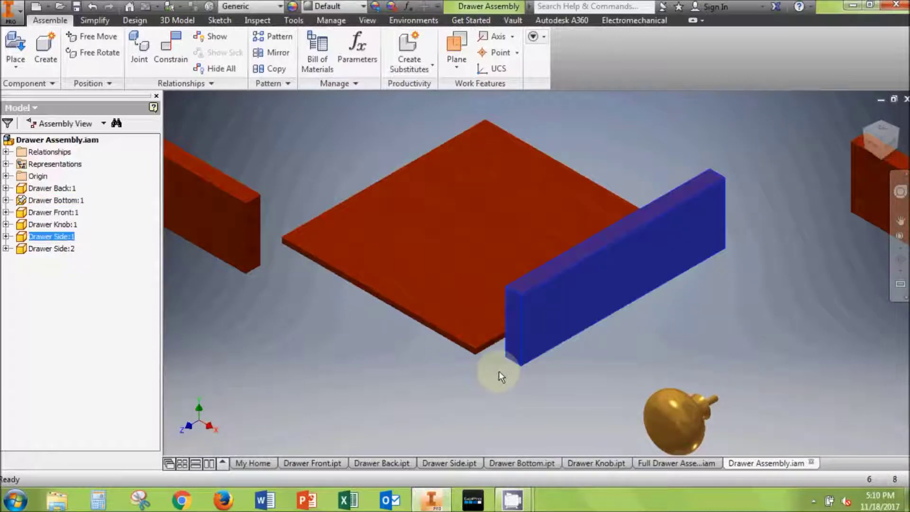
{"action": "key", "text": "F2"}
{"action": "scroll", "coordinate": [474, 376], "scroll_direction": "down", "scroll_amount": 3}
{"action": "left_click_drag", "start_coordinate": [481, 372], "coordinate": [564, 382]}
- Constrain Drawer Side:1's face flush with the bottom plate edge, then test its movement
{"action": "left_click", "coordinate": [170, 52]}
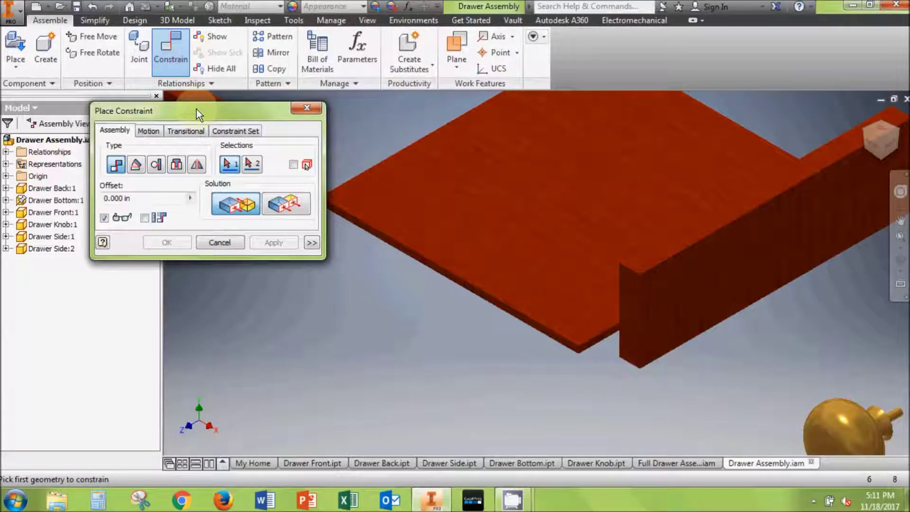
{"action": "left_click", "coordinate": [288, 208]}
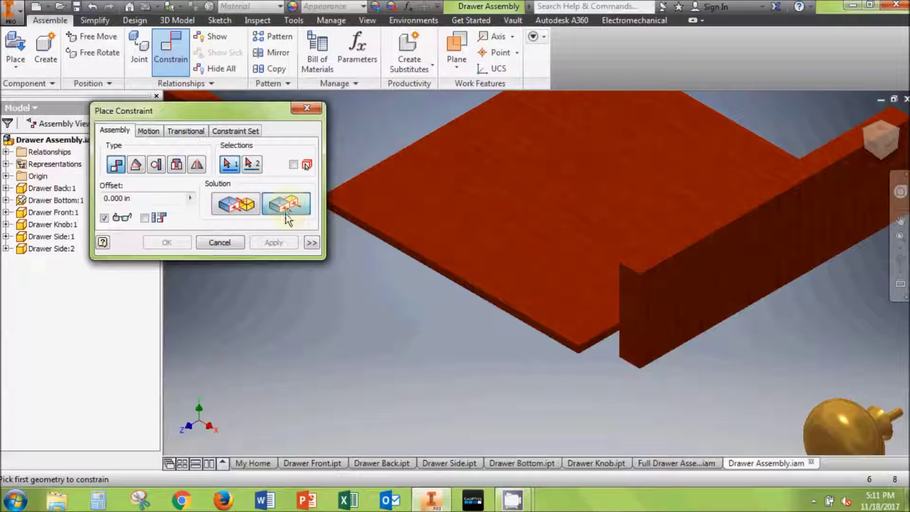
{"action": "middle_click_drag", "start_coordinate": [533, 397], "coordinate": [634, 314], "text": "shift"}
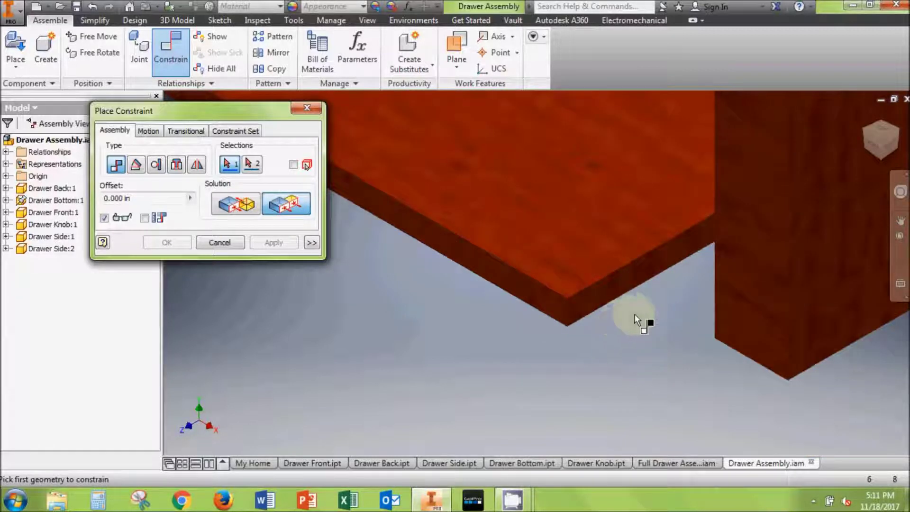
{"action": "left_click", "coordinate": [760, 258]}
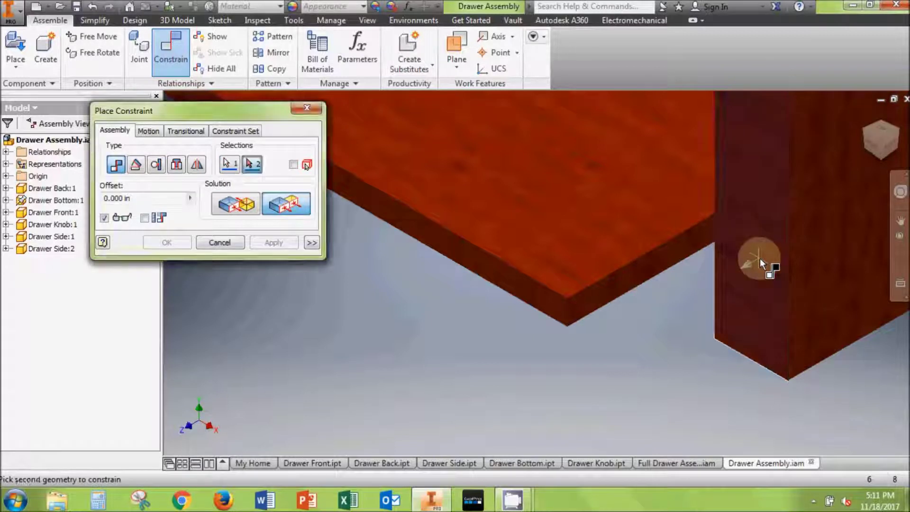
{"action": "left_click", "coordinate": [535, 293]}
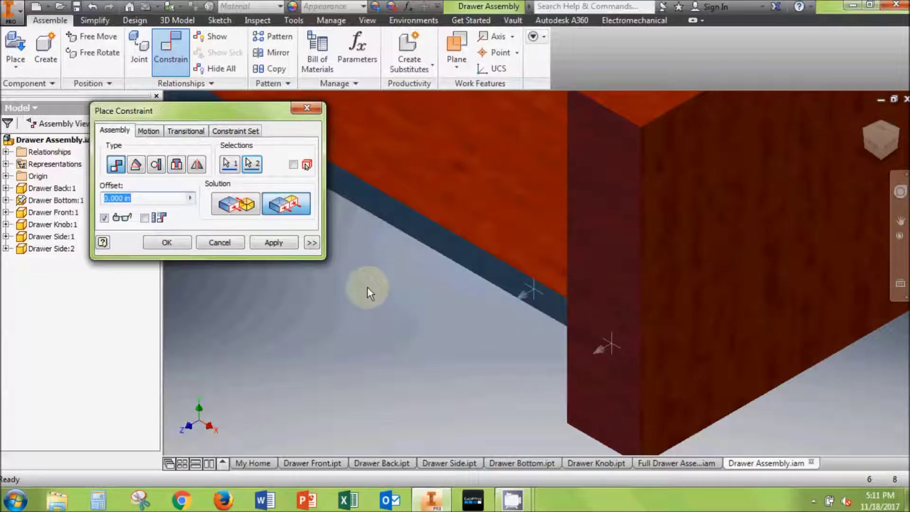
{"action": "left_click", "coordinate": [274, 243]}
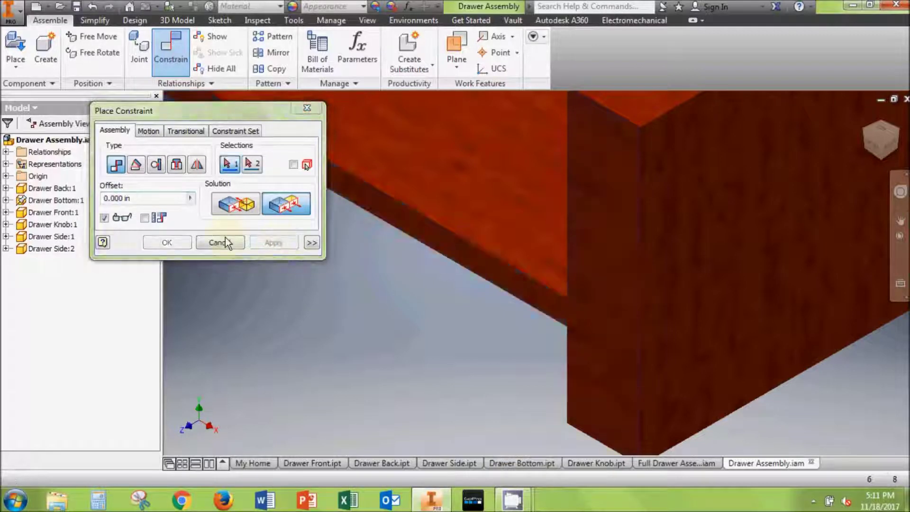
{"action": "left_click", "coordinate": [220, 242]}
{"action": "left_click_drag", "start_coordinate": [655, 249], "coordinate": [446, 334]}
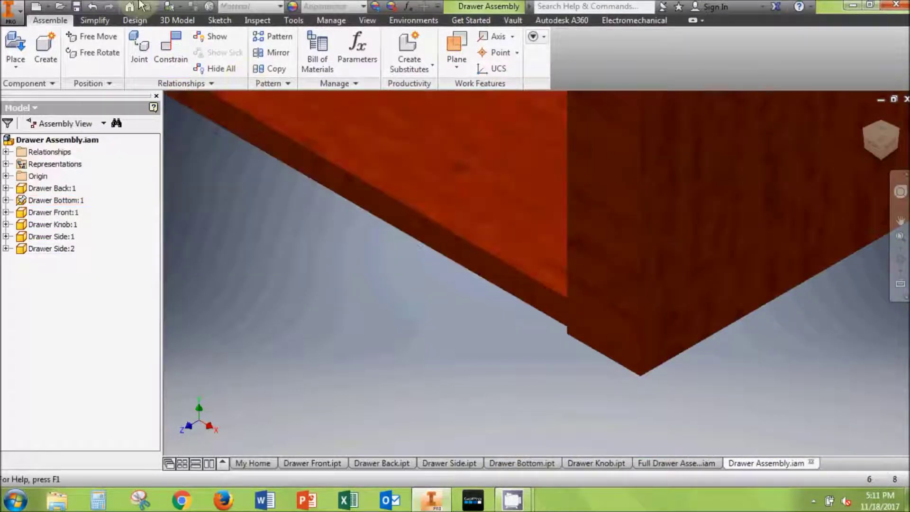
- Mate the drawer bottom face to a side panel's lower face
{"action": "left_click", "coordinate": [171, 46]}
{"action": "left_click", "coordinate": [879, 160]}
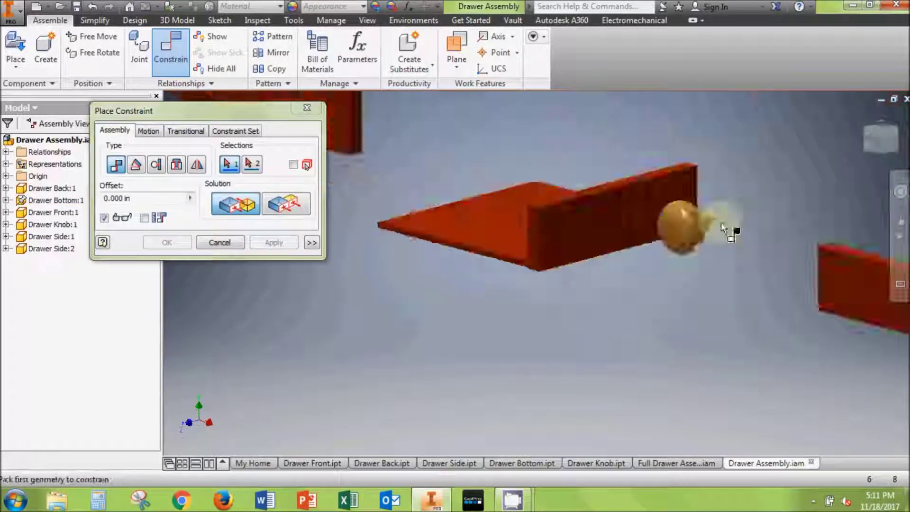
{"action": "scroll", "coordinate": [569, 252], "scroll_direction": "up", "scroll_amount": 5}
{"action": "scroll", "coordinate": [476, 264], "scroll_direction": "up", "scroll_amount": 3}
{"action": "scroll", "coordinate": [514, 350], "scroll_direction": "down", "scroll_amount": 3}
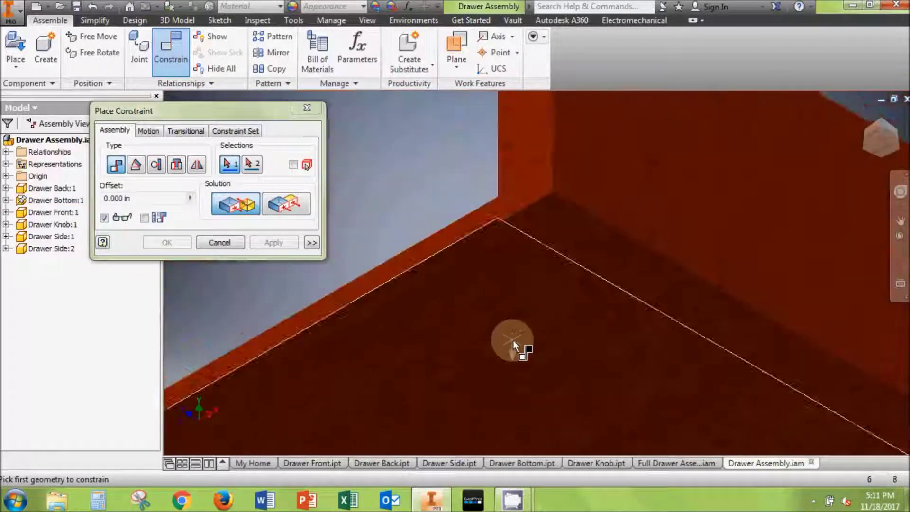
{"action": "scroll", "coordinate": [474, 285], "scroll_direction": "up", "scroll_amount": 5}
{"action": "left_click", "coordinate": [536, 279]}
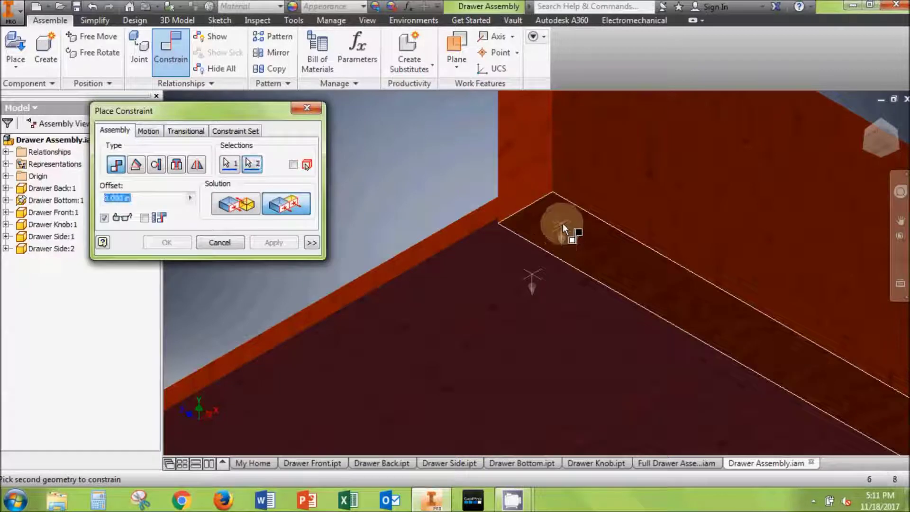
{"action": "left_click", "coordinate": [573, 240]}
{"action": "left_click", "coordinate": [274, 243]}
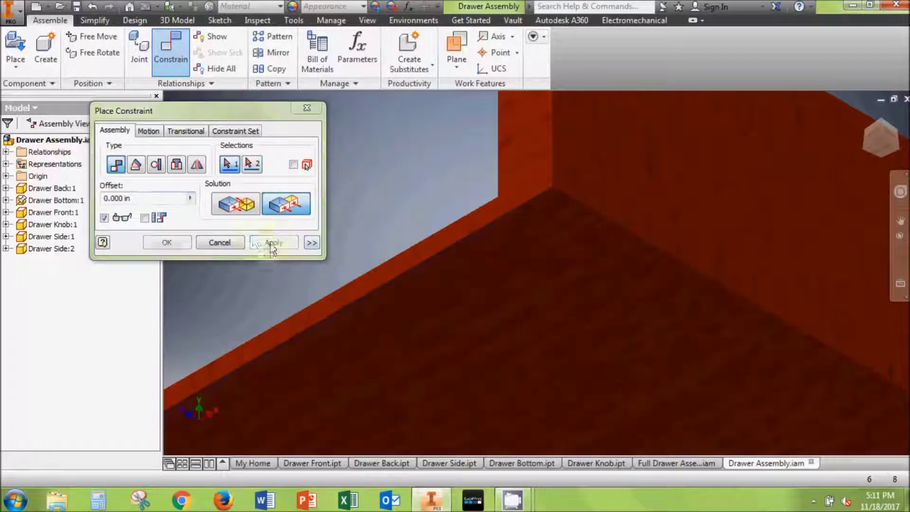
{"action": "left_click", "coordinate": [306, 108]}
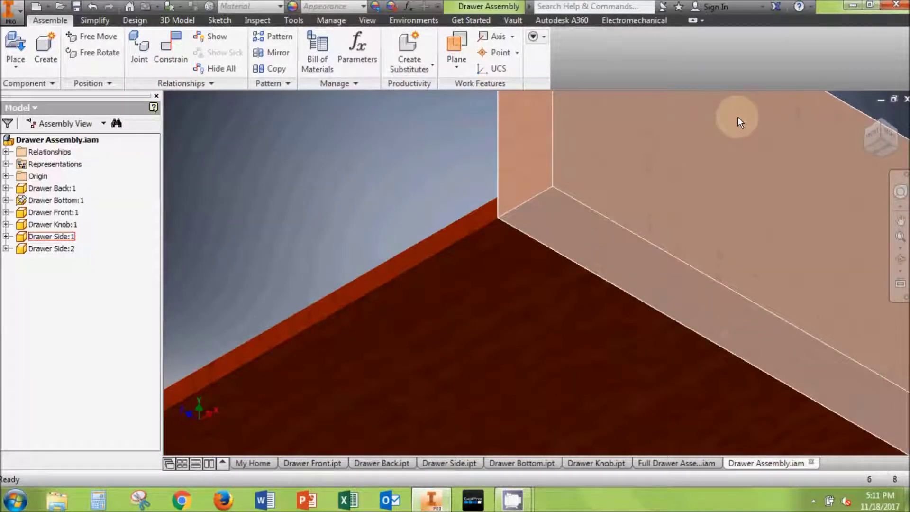
- Constrain the next side panel to the box from the home view
{"action": "left_click", "coordinate": [865, 117]}
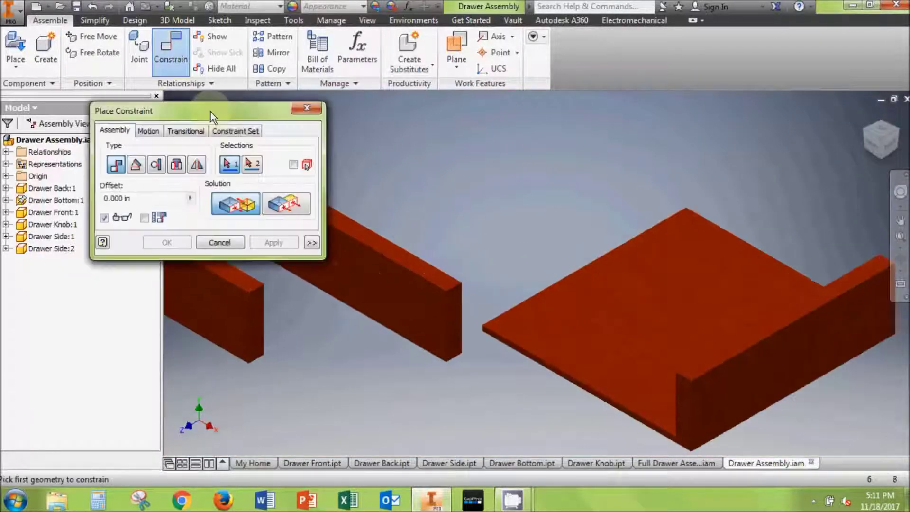
{"action": "left_click", "coordinate": [518, 375]}
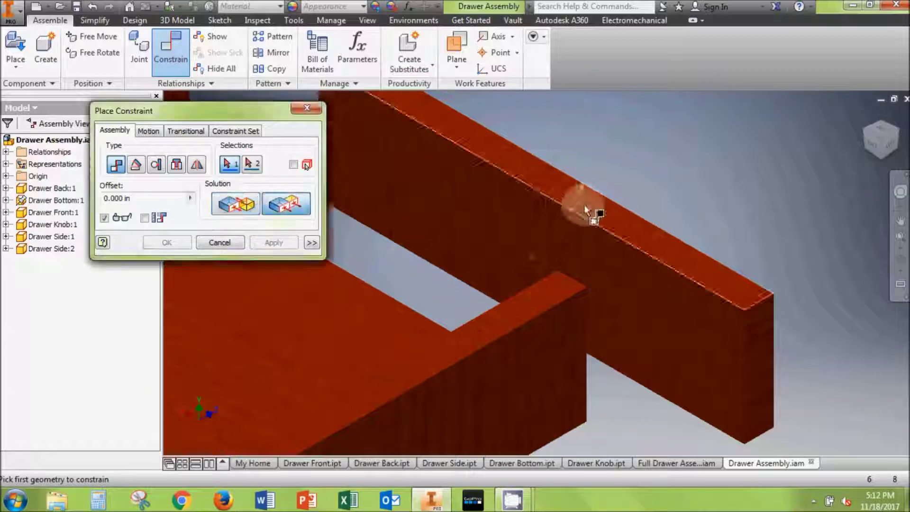
{"action": "left_click", "coordinate": [757, 388]}
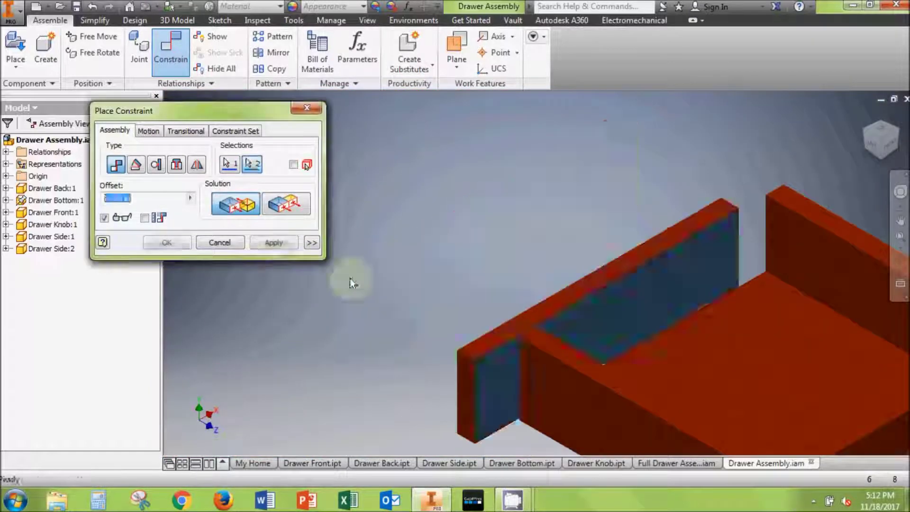
{"action": "left_click", "coordinate": [273, 242]}
{"action": "key", "text": "Escape"}
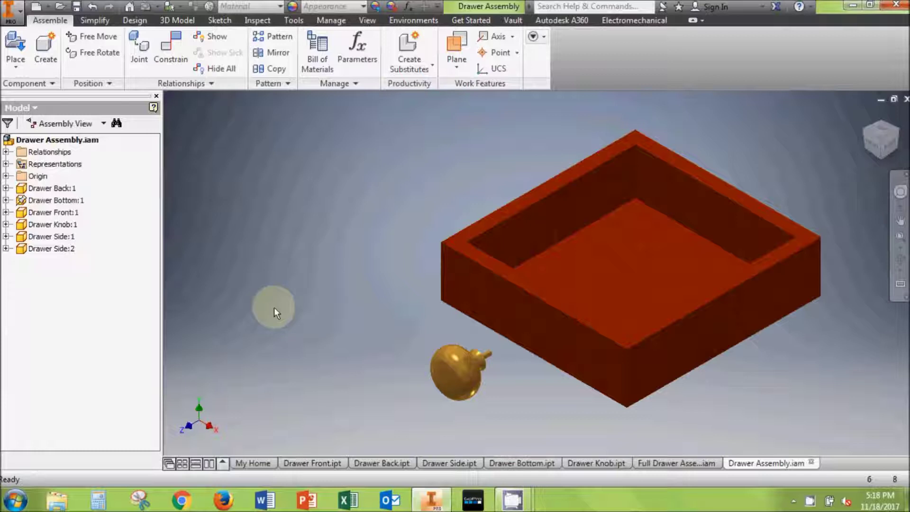
{"action": "left_click", "coordinate": [6, 248]}
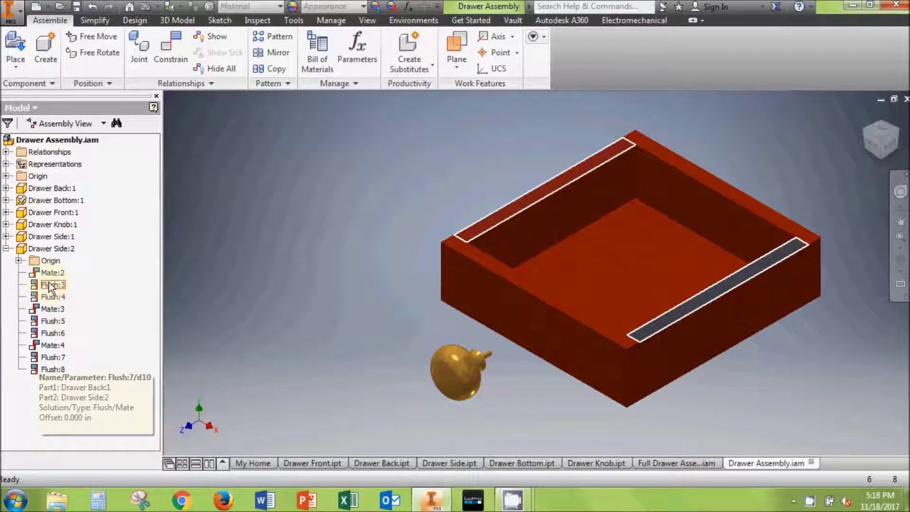
{"action": "left_click", "coordinate": [47, 296]}
{"action": "right_click", "coordinate": [46, 296]}
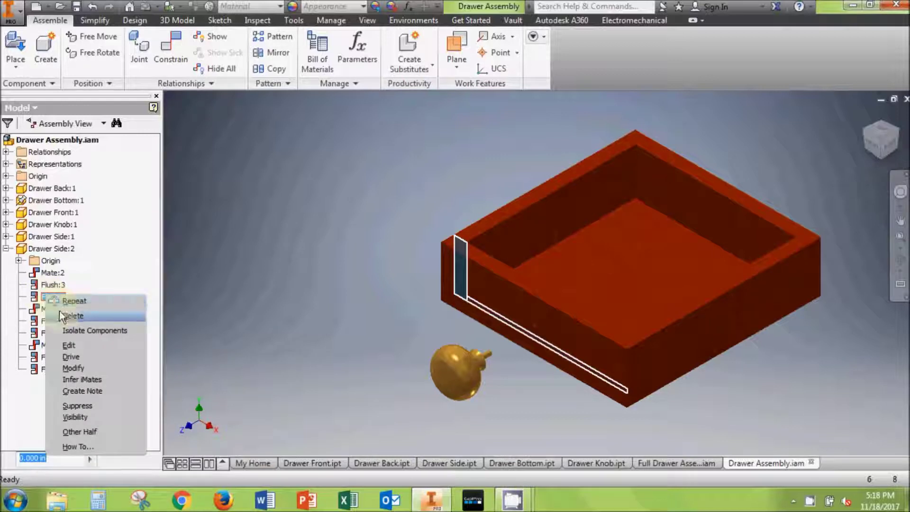
{"action": "key", "text": "Escape"}
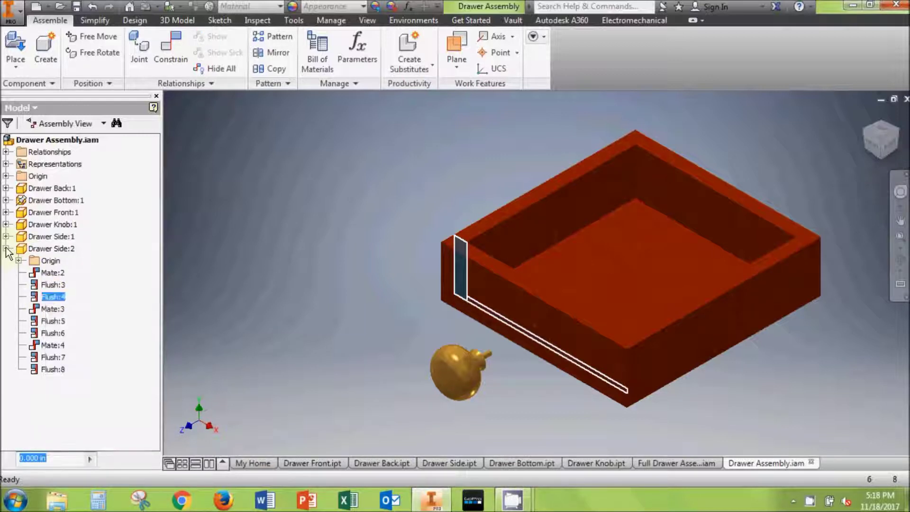
{"action": "left_click", "coordinate": [6, 248]}
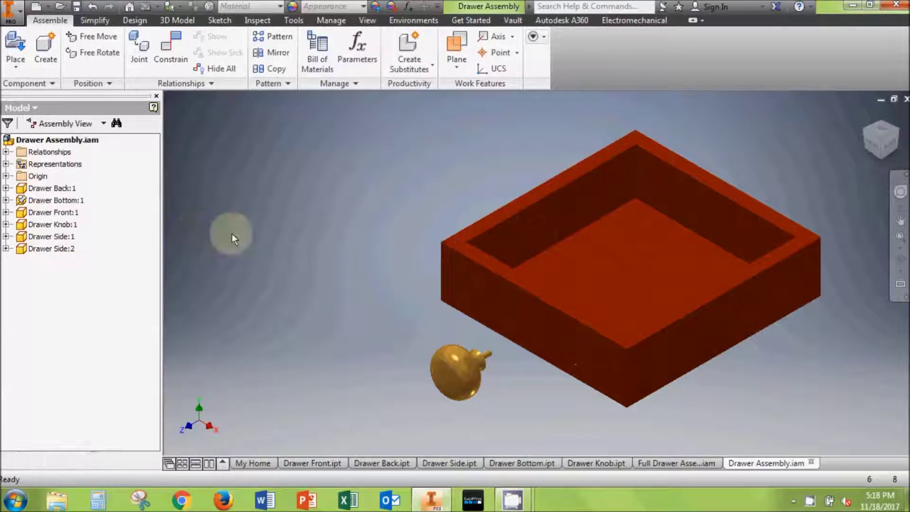
{"action": "left_click", "coordinate": [174, 59]}
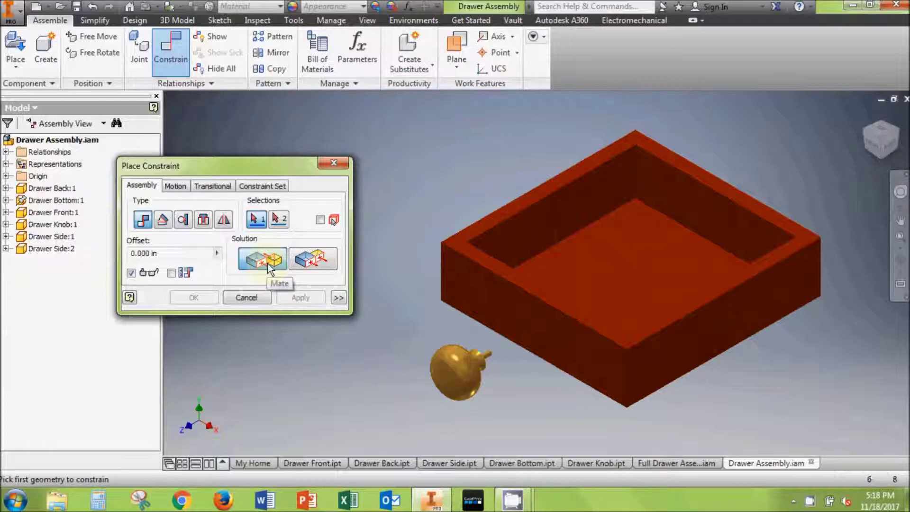
- Constrain the knob's stem edge to the hole edge on the drawer front
{"action": "scroll", "coordinate": [469, 342], "scroll_direction": "down", "scroll_amount": 10}
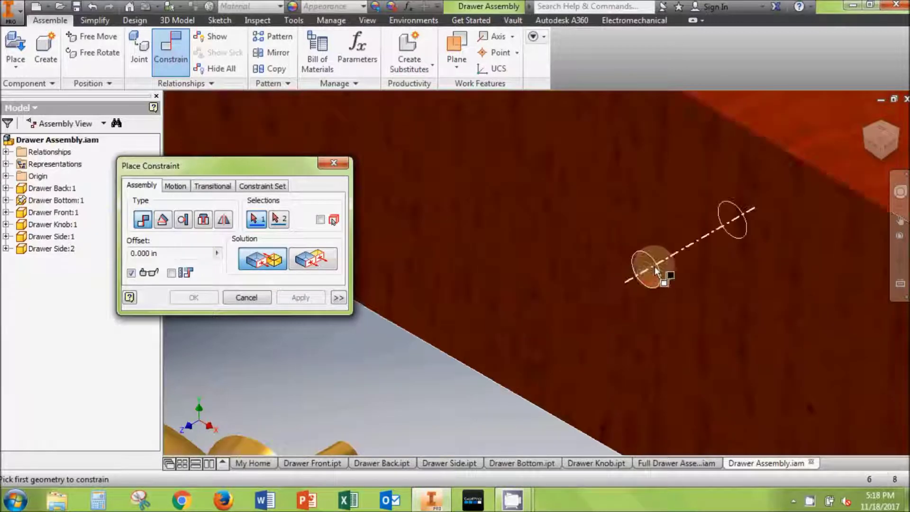
{"action": "left_click", "coordinate": [656, 270]}
{"action": "scroll", "coordinate": [646, 266], "scroll_direction": "up", "scroll_amount": 5}
{"action": "scroll", "coordinate": [545, 337], "scroll_direction": "down", "scroll_amount": 4}
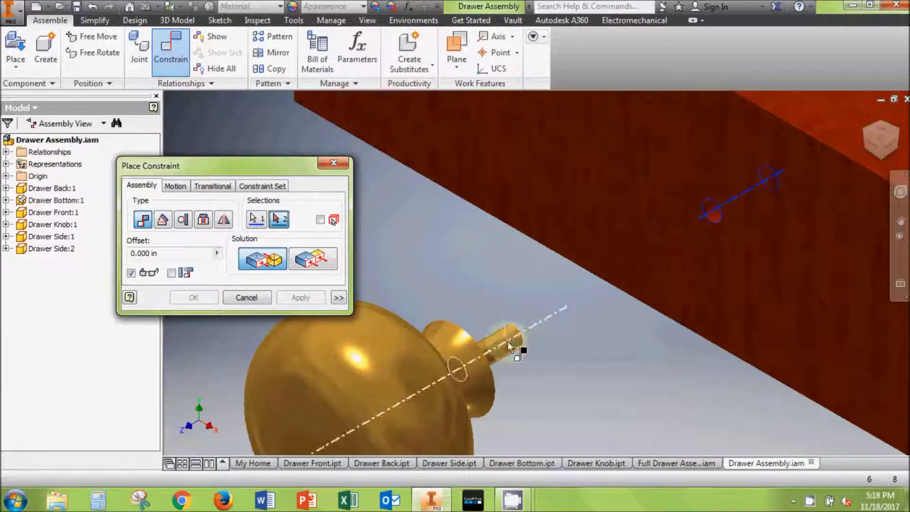
{"action": "left_click", "coordinate": [507, 341]}
{"action": "left_click", "coordinate": [298, 297]}
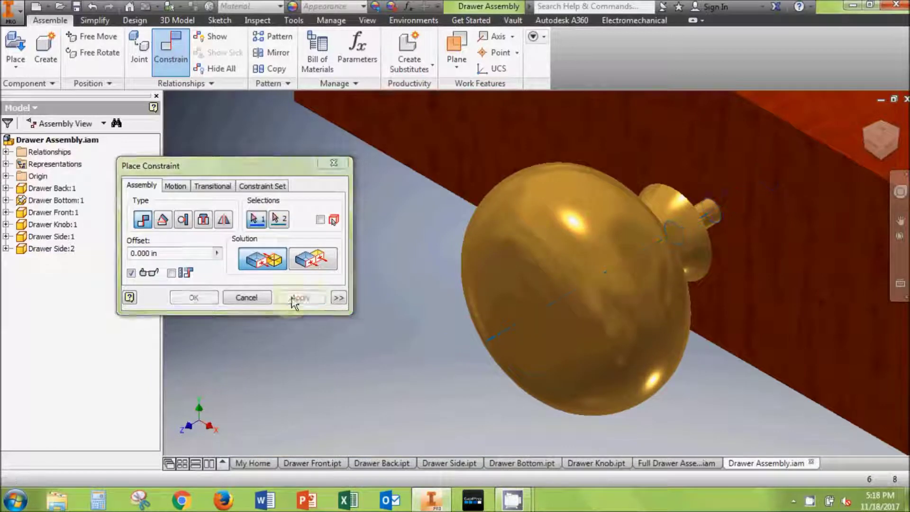
{"action": "key", "text": "Escape"}
- Drag the brass knob to test its constraint and move it near the drawer
{"action": "left_click", "coordinate": [624, 366]}
{"action": "left_click_drag", "start_coordinate": [623, 365], "coordinate": [669, 360]}
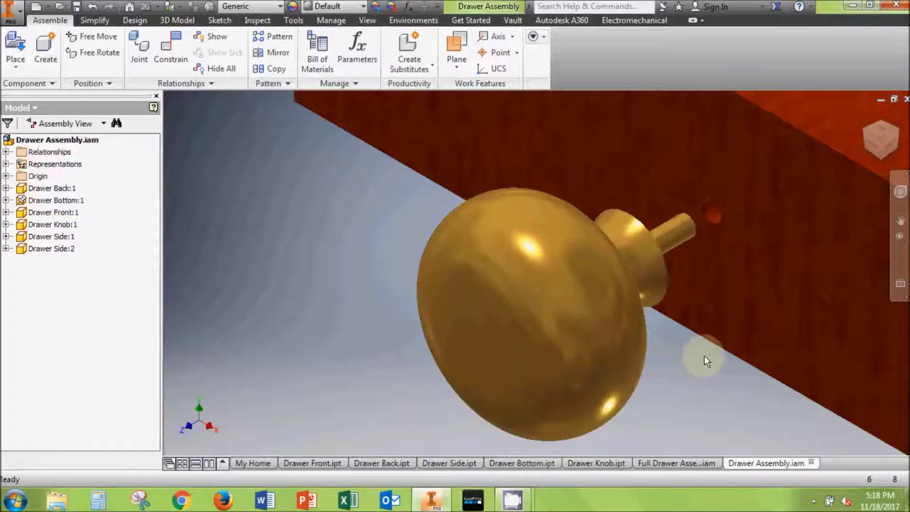
{"action": "left_click_drag", "start_coordinate": [607, 339], "coordinate": [661, 365]}
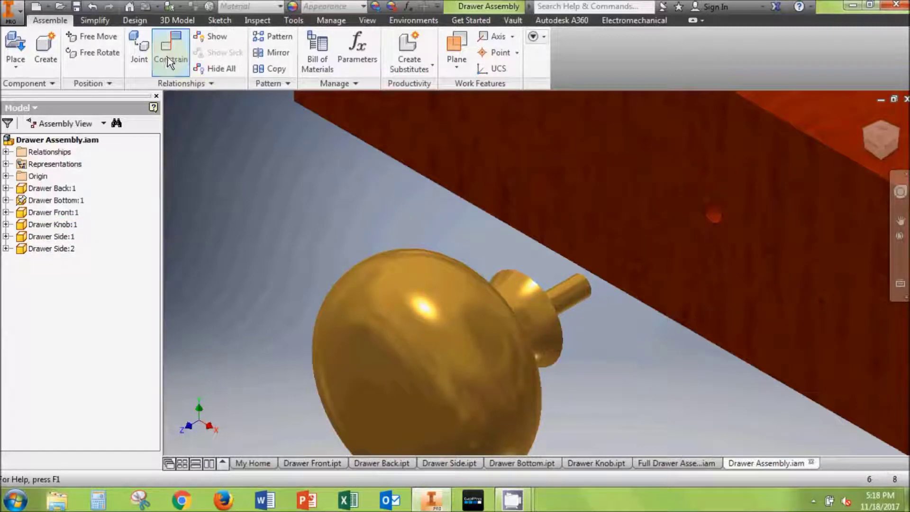
- Mate the drawer front face to the knob's back face
{"action": "left_click", "coordinate": [171, 53]}
{"action": "left_click_drag", "start_coordinate": [179, 167], "coordinate": [157, 142]}
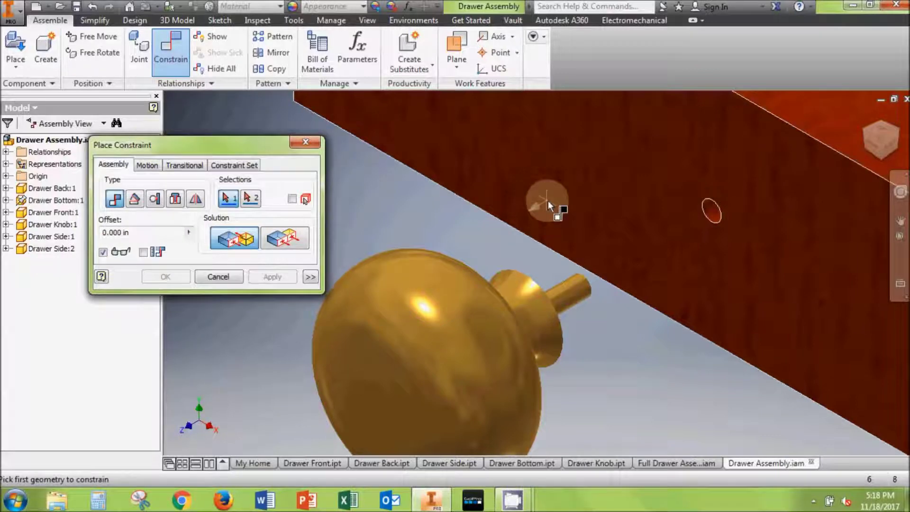
{"action": "left_click", "coordinate": [753, 193]}
{"action": "left_click", "coordinate": [896, 137]}
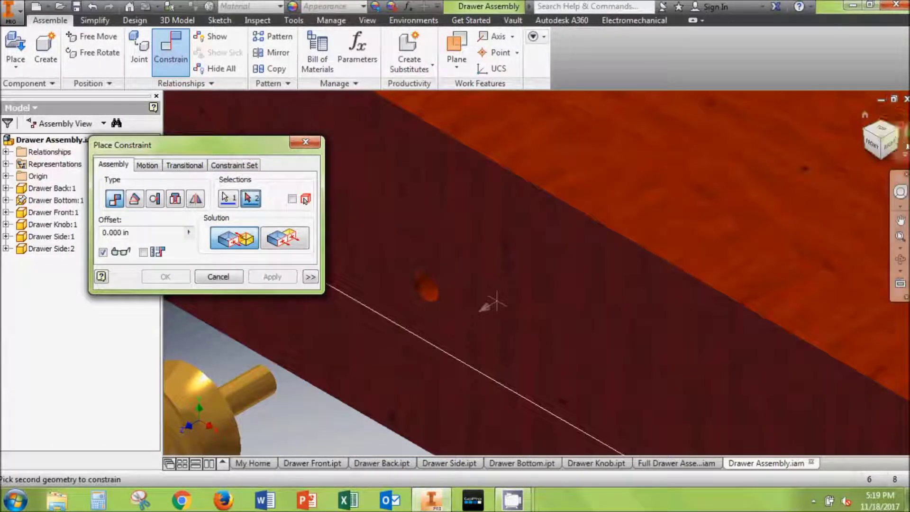
{"action": "left_click", "coordinate": [865, 115]}
{"action": "scroll", "coordinate": [404, 249], "scroll_direction": "down", "scroll_amount": 6}
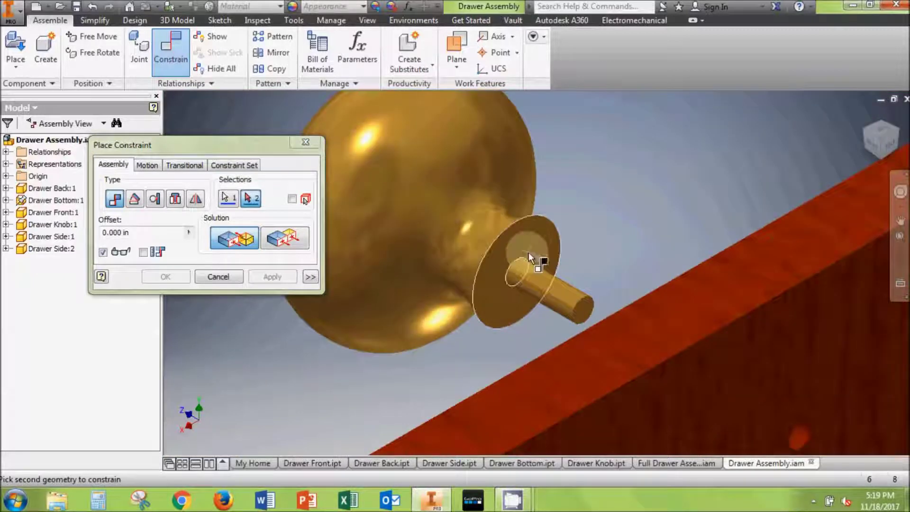
{"action": "left_click", "coordinate": [529, 242]}
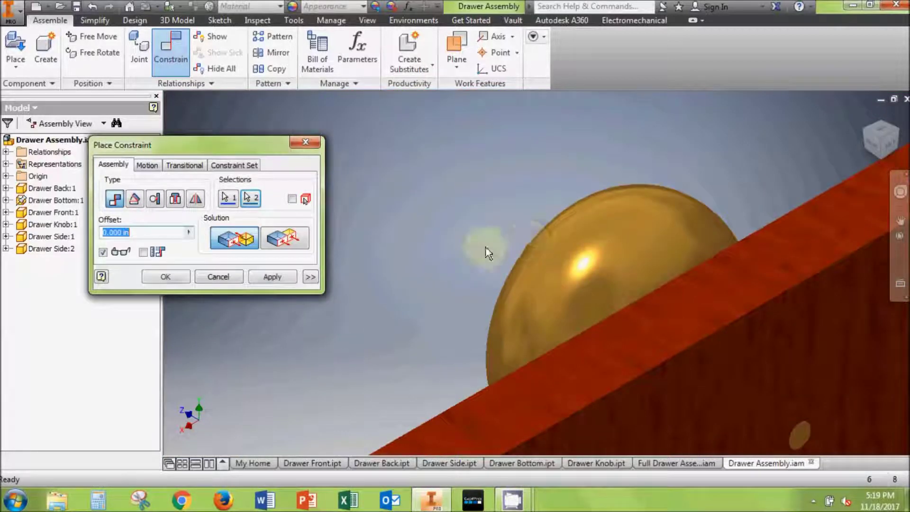
{"action": "left_click", "coordinate": [278, 276]}
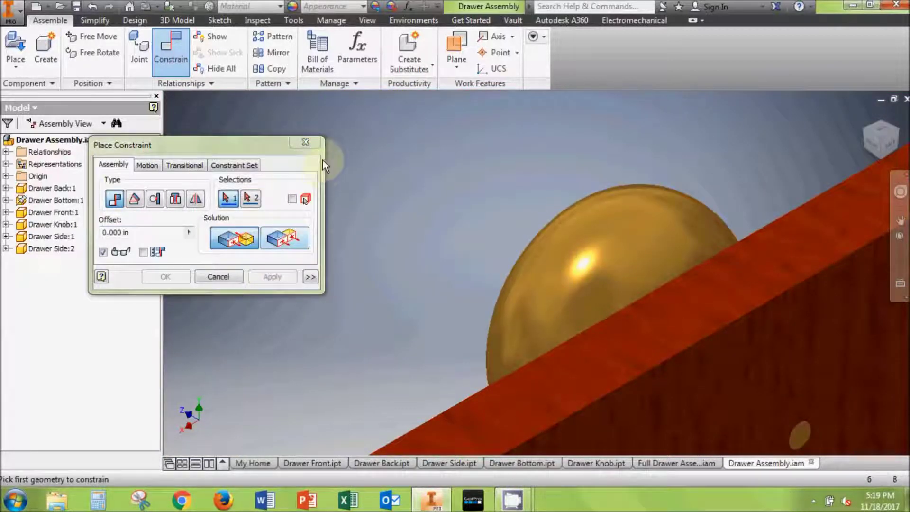
- Return to the overall drawer view and close the constraint settings
{"action": "left_click", "coordinate": [863, 115]}
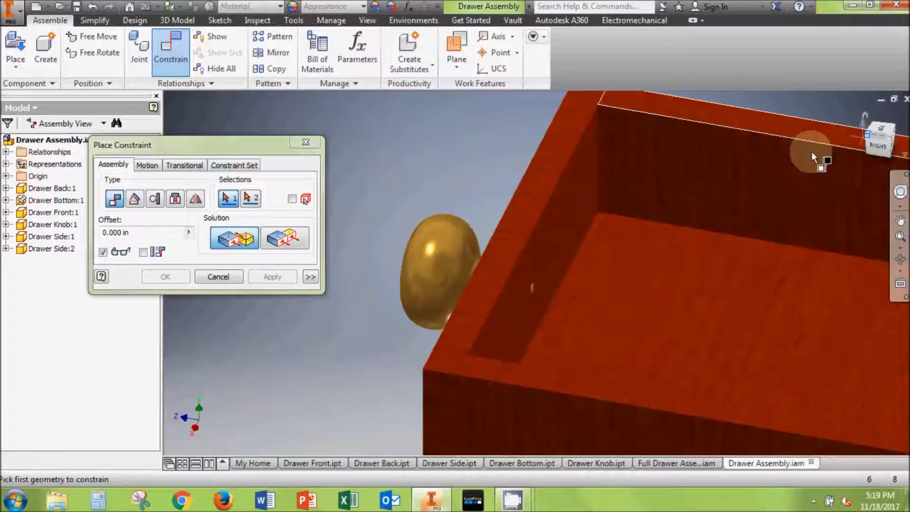
{"action": "scroll", "coordinate": [477, 320], "scroll_direction": "down", "scroll_amount": 5}
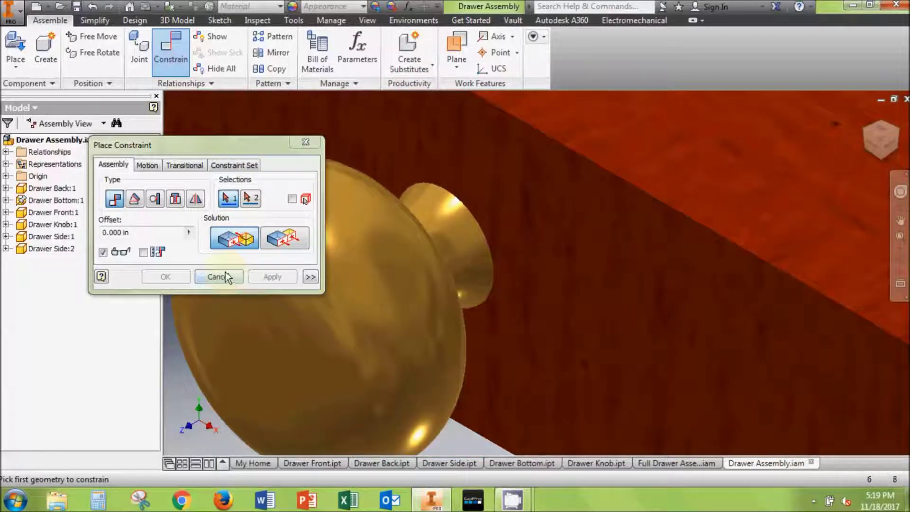
{"action": "left_click", "coordinate": [225, 280]}
{"action": "scroll", "coordinate": [289, 277], "scroll_direction": "up", "scroll_amount": 5}
{"action": "scroll", "coordinate": [518, 366], "scroll_direction": "down", "scroll_amount": 3}
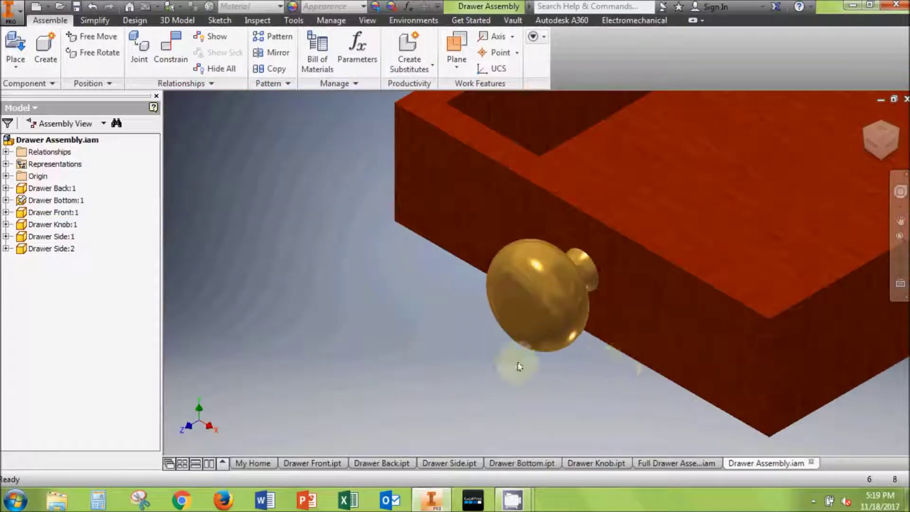
- Delete the knob's flush Mate constraint and drag the knob away from the drawer
{"action": "left_click", "coordinate": [6, 224]}
{"action": "right_click", "coordinate": [36, 251]}
{"action": "left_click", "coordinate": [41, 268]}
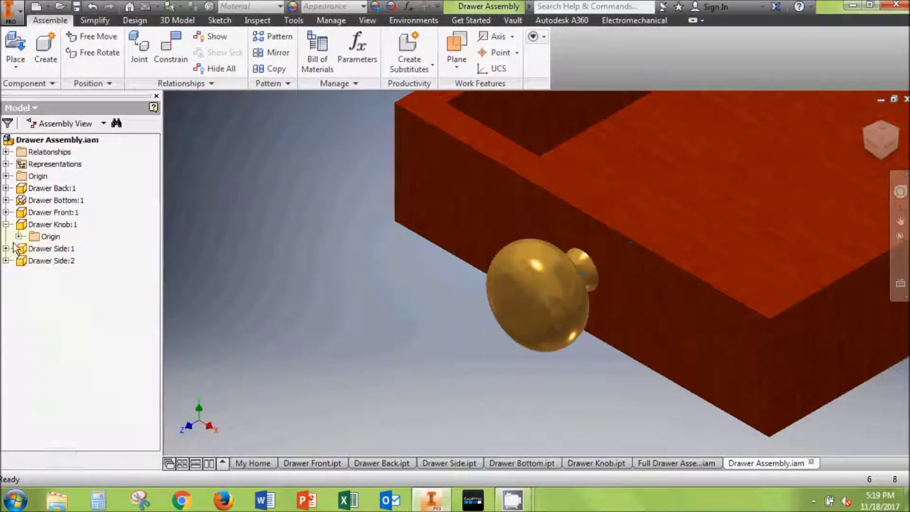
{"action": "left_click", "coordinate": [6, 224]}
{"action": "left_click_drag", "start_coordinate": [550, 306], "coordinate": [372, 286]}
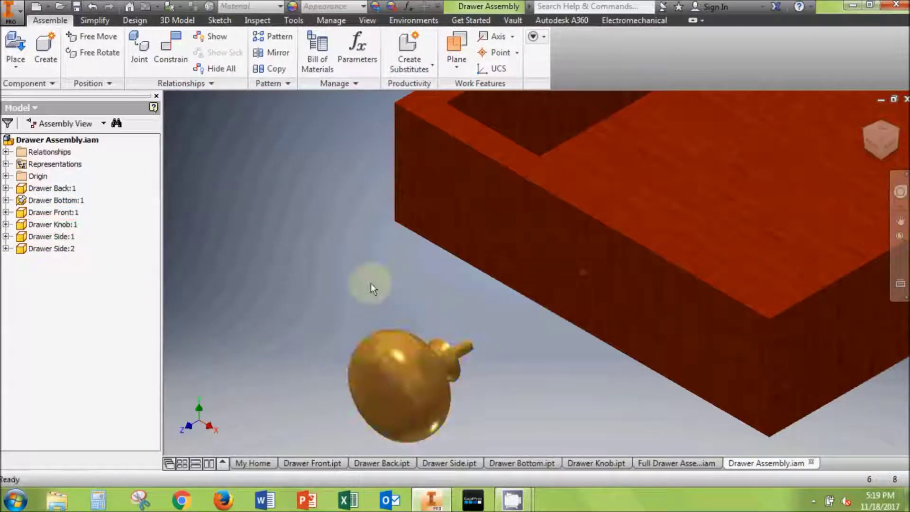
- Start an Insert constraint using the drawer-front hole edge and the knob's shoulder edge
{"action": "left_click", "coordinate": [170, 48]}
{"action": "left_click", "coordinate": [179, 199]}
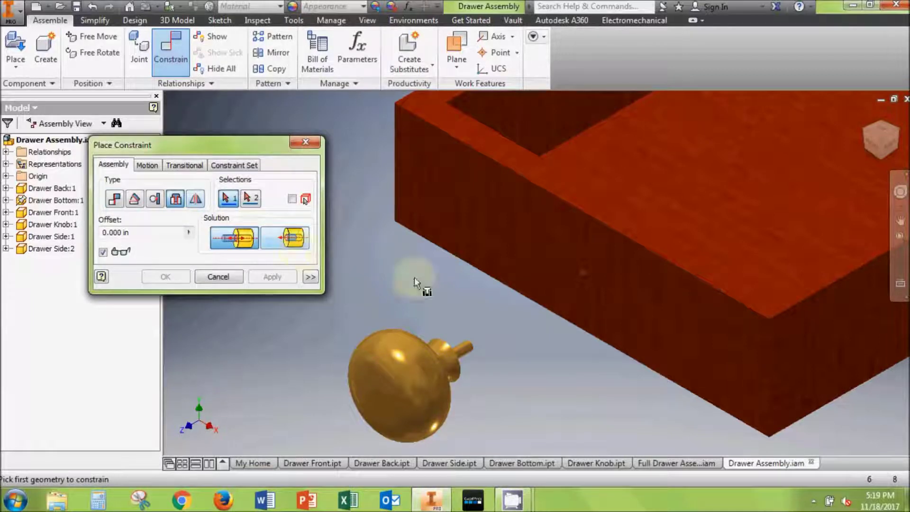
{"action": "scroll", "coordinate": [573, 263], "scroll_direction": "down", "scroll_amount": 5}
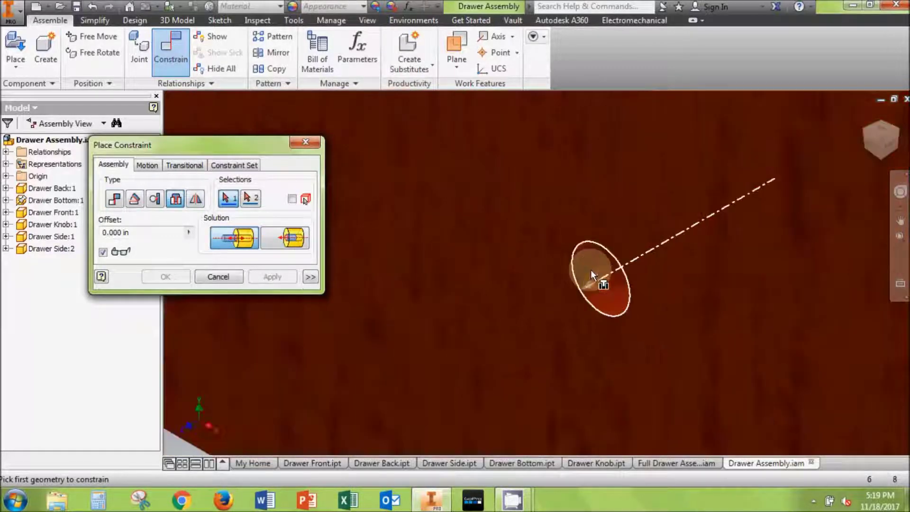
{"action": "left_click", "coordinate": [590, 269]}
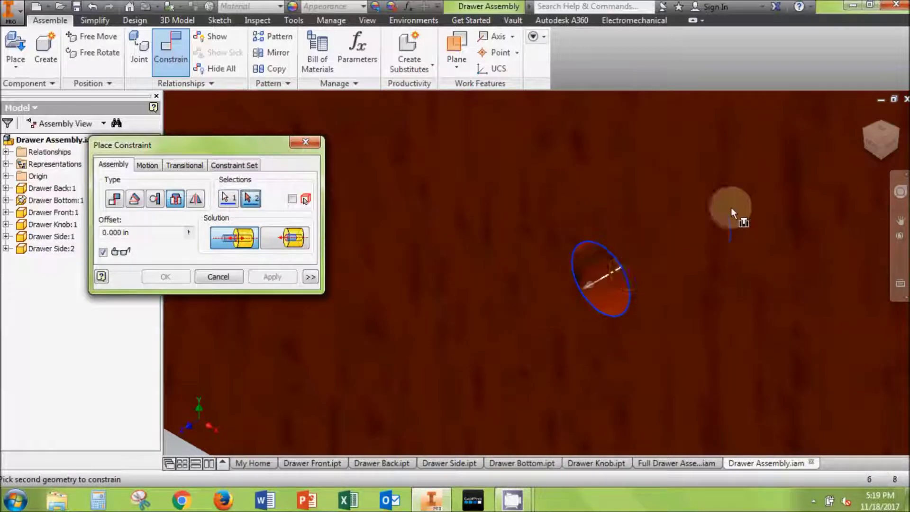
{"action": "left_click", "coordinate": [897, 135]}
{"action": "scroll", "coordinate": [479, 228], "scroll_direction": "down", "scroll_amount": 5}
{"action": "scroll", "coordinate": [479, 203], "scroll_direction": "down", "scroll_amount": 3}
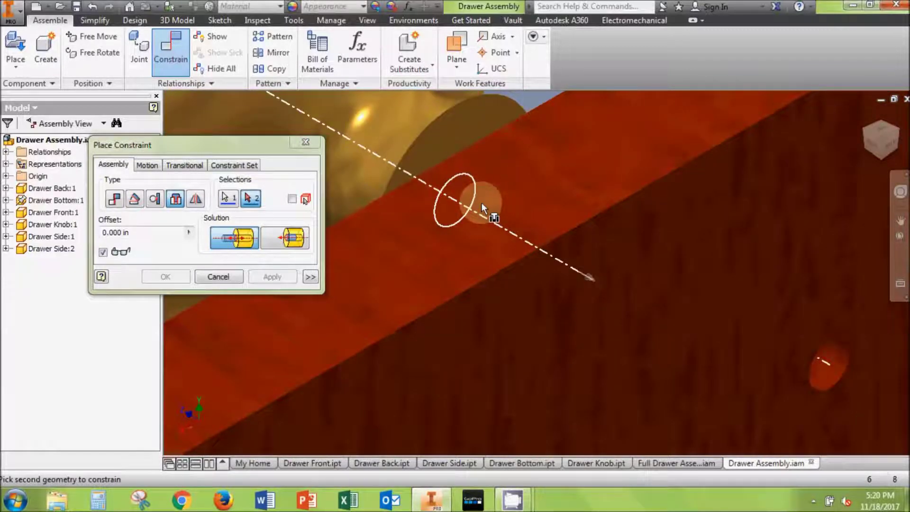
{"action": "left_click", "coordinate": [482, 203]}
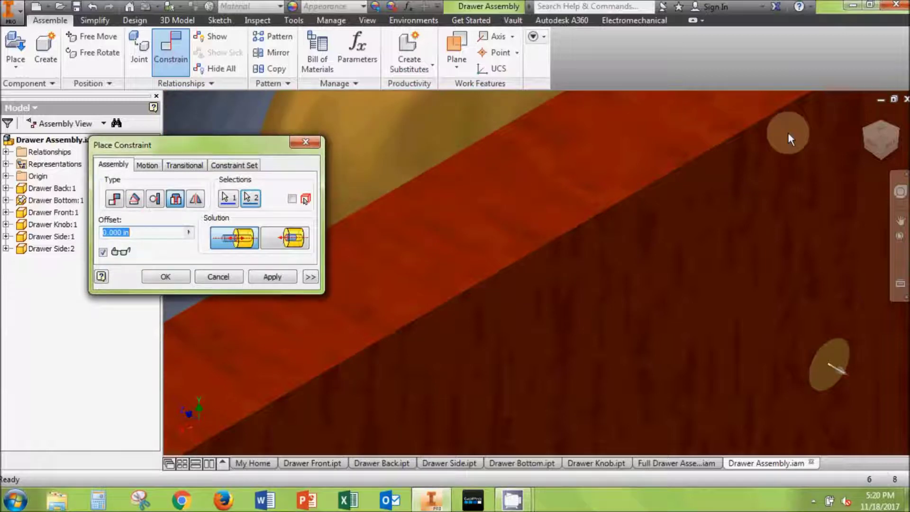
- Choose the aligned solution with the knob facing outward and apply the insert constraint
{"action": "left_click", "coordinate": [864, 132]}
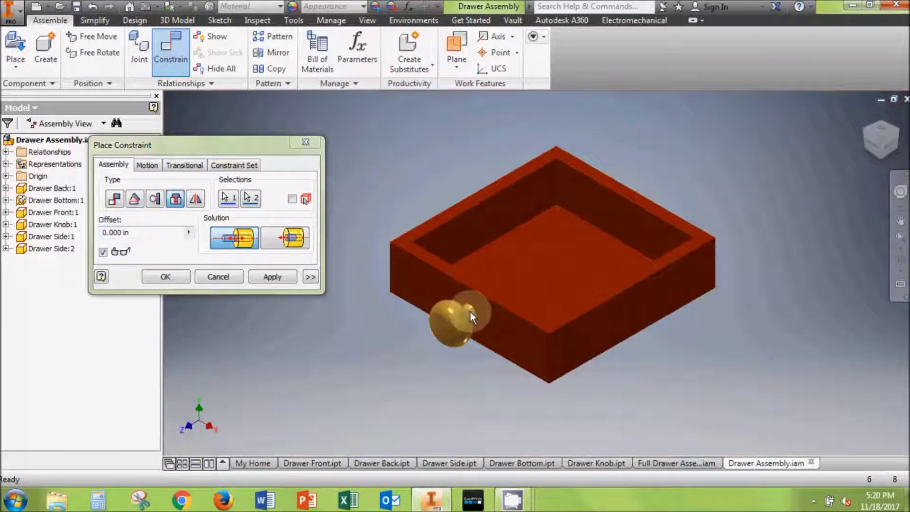
{"action": "scroll", "coordinate": [470, 311], "scroll_direction": "down", "scroll_amount": 5}
{"action": "middle_click_drag", "start_coordinate": [485, 320], "coordinate": [537, 231]}
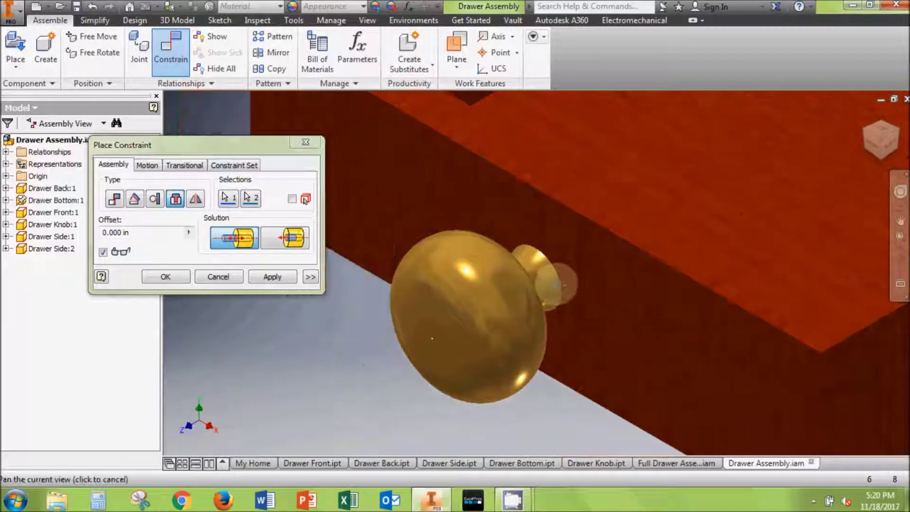
{"action": "left_click", "coordinate": [293, 241]}
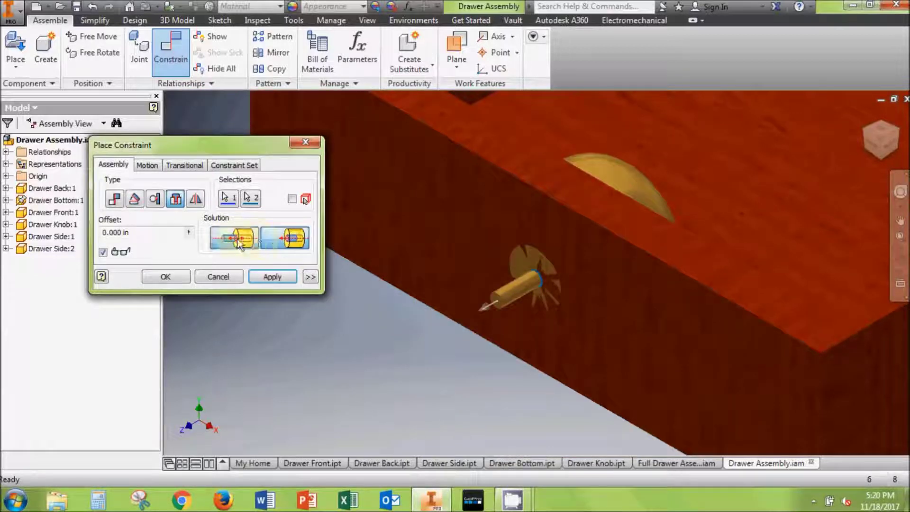
{"action": "left_click", "coordinate": [232, 238]}
{"action": "left_click", "coordinate": [284, 243]}
{"action": "left_click", "coordinate": [246, 239]}
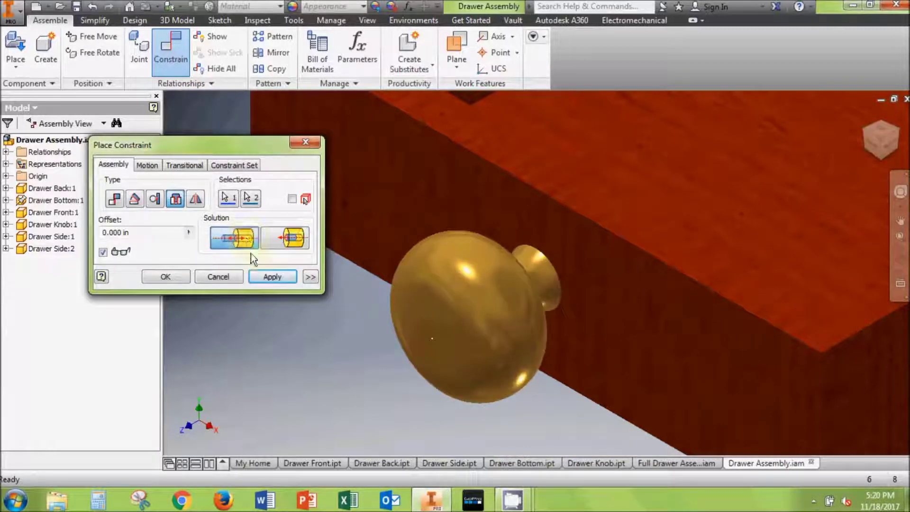
{"action": "left_click", "coordinate": [258, 275]}
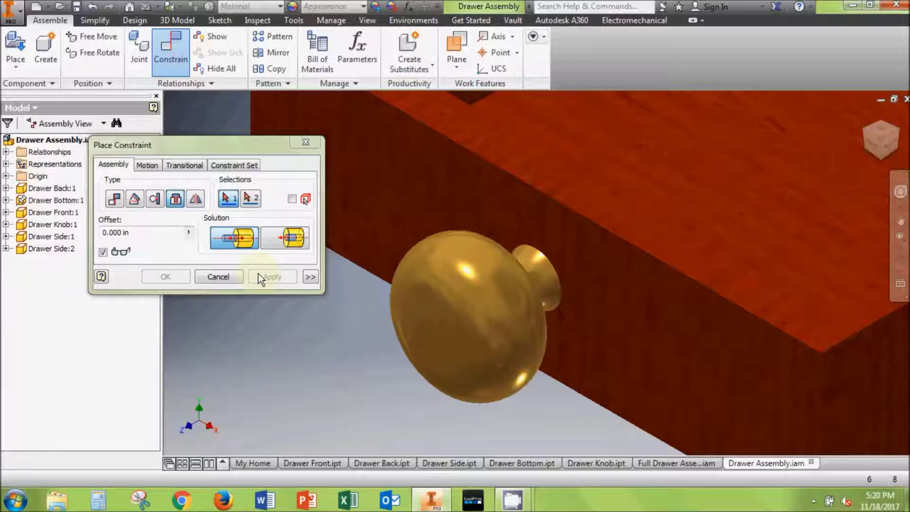
{"action": "left_click", "coordinate": [218, 276]}
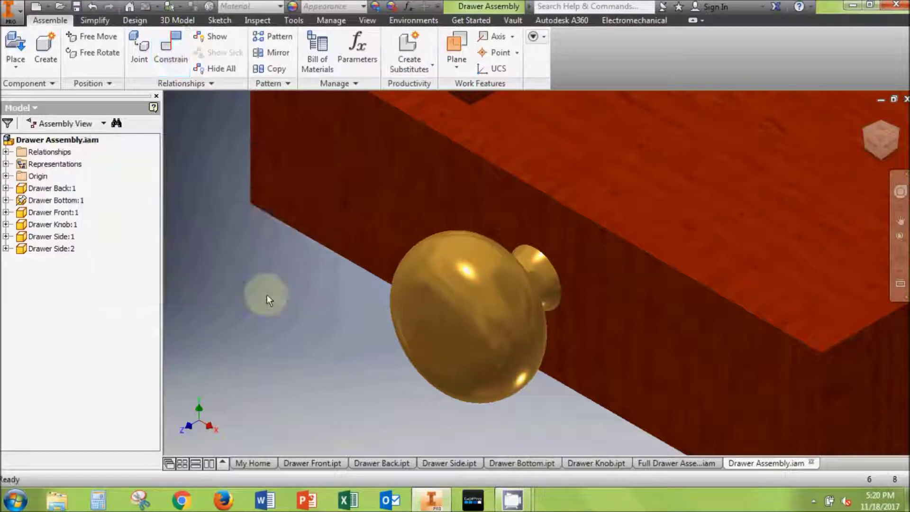
- Switch to the Full Drawer Assembly document
{"action": "scroll", "coordinate": [316, 329], "scroll_direction": "down", "scroll_amount": 2}
{"action": "scroll", "coordinate": [316, 329], "scroll_direction": "up", "scroll_amount": 5}
{"action": "scroll", "coordinate": [413, 349], "scroll_direction": "up", "scroll_amount": 1}
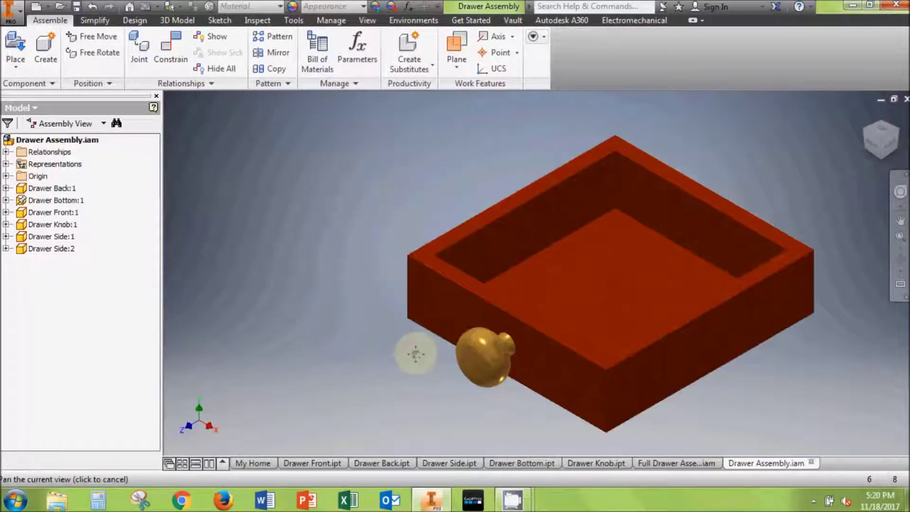
{"action": "left_click", "coordinate": [658, 462]}
- Place a single copy of Drawer Assembly next to the wooden Drawer Case
{"action": "left_click_drag", "start_coordinate": [693, 399], "coordinate": [703, 361]}
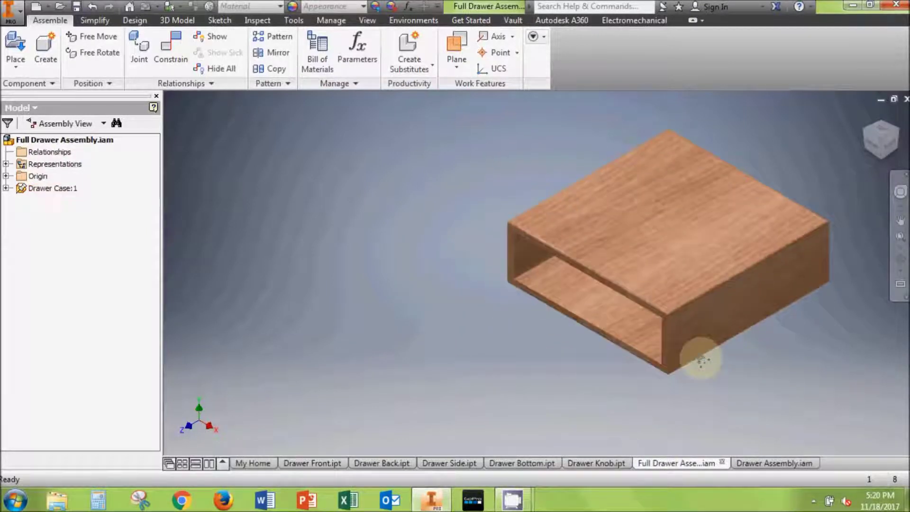
{"action": "left_click", "coordinate": [693, 369]}
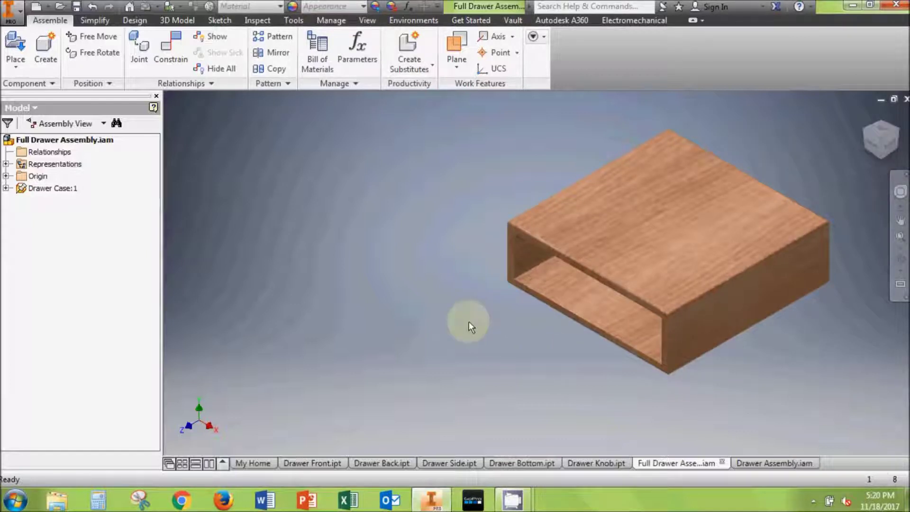
{"action": "left_click", "coordinate": [16, 45]}
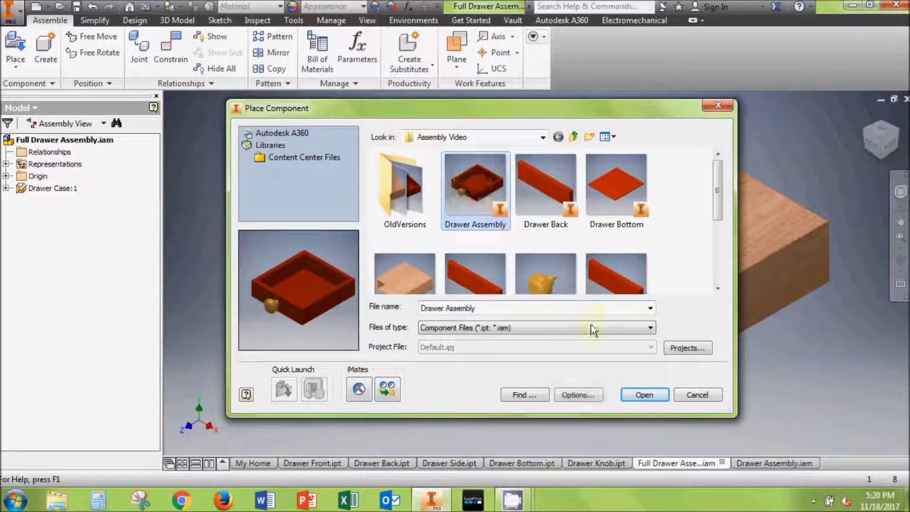
{"action": "left_click", "coordinate": [636, 394]}
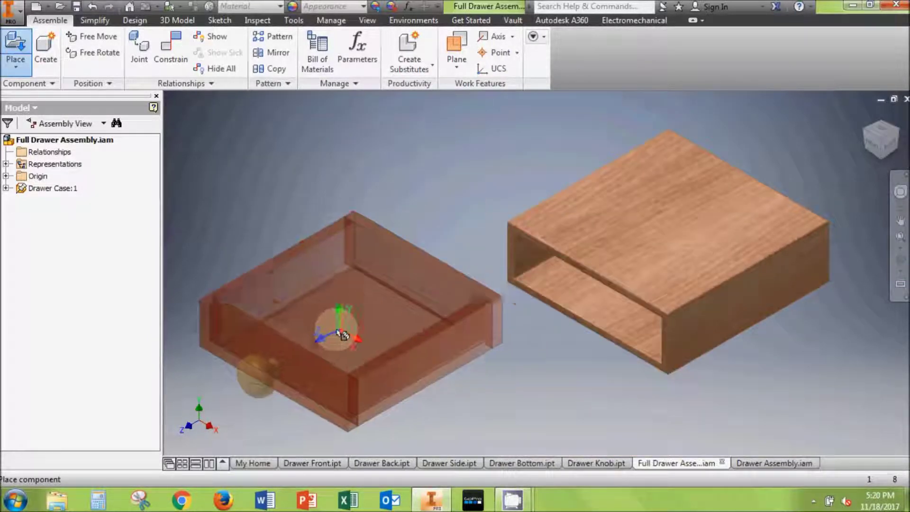
{"action": "left_click", "coordinate": [335, 325]}
{"action": "right_click", "coordinate": [407, 183]}
{"action": "left_click", "coordinate": [448, 183]}
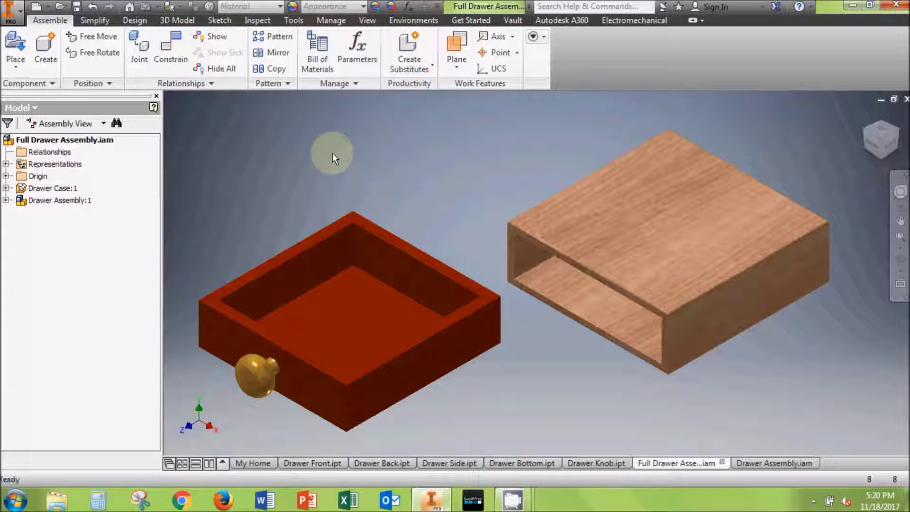
{"action": "left_click", "coordinate": [170, 48]}
- Constrain a drawer edge to the matching edge of the case opening
{"action": "left_click", "coordinate": [459, 337]}
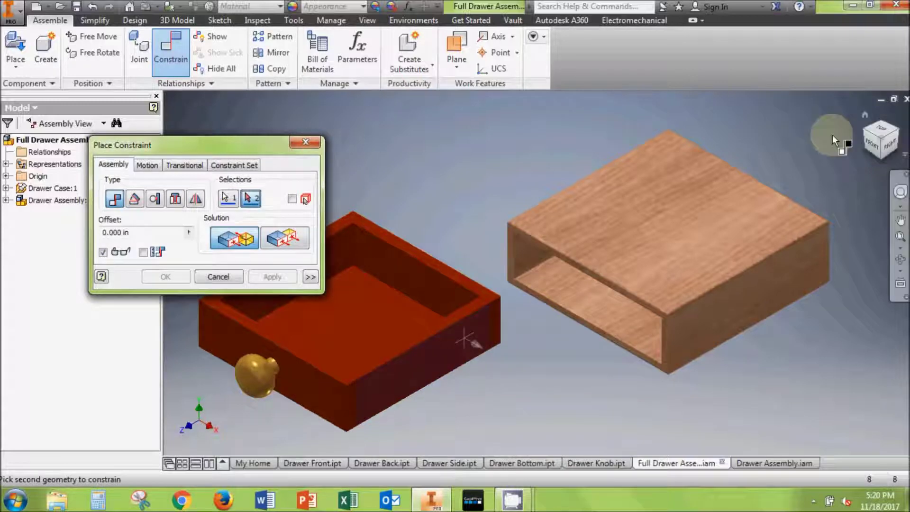
{"action": "left_click", "coordinate": [864, 131]}
{"action": "left_click", "coordinate": [668, 251]}
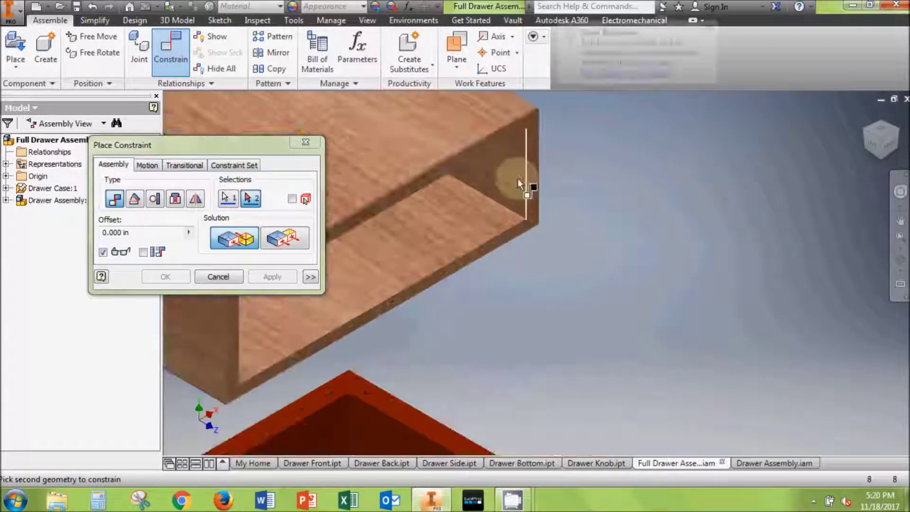
{"action": "left_click", "coordinate": [266, 276]}
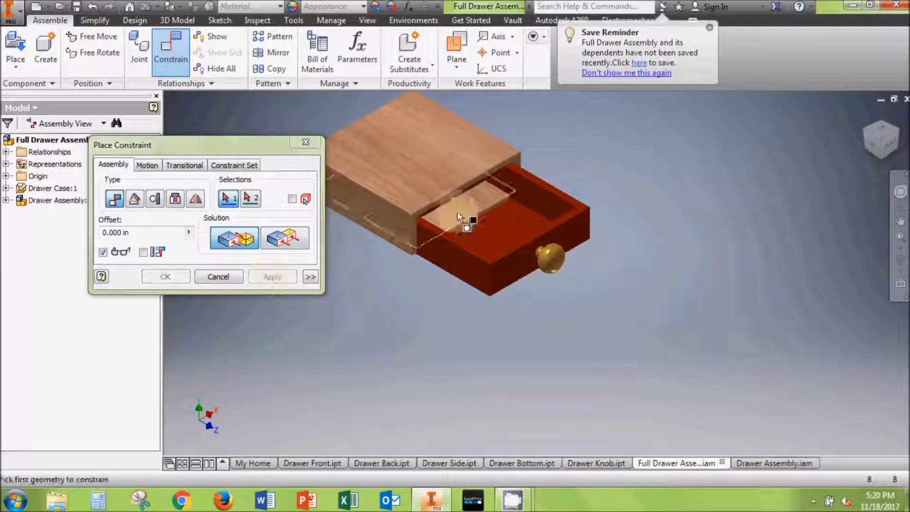
- Add a second drawer-to-case edge constraint, then pull the drawer partly out
{"action": "scroll", "coordinate": [457, 211], "scroll_direction": "up", "scroll_amount": 5}
{"action": "left_click", "coordinate": [379, 300]}
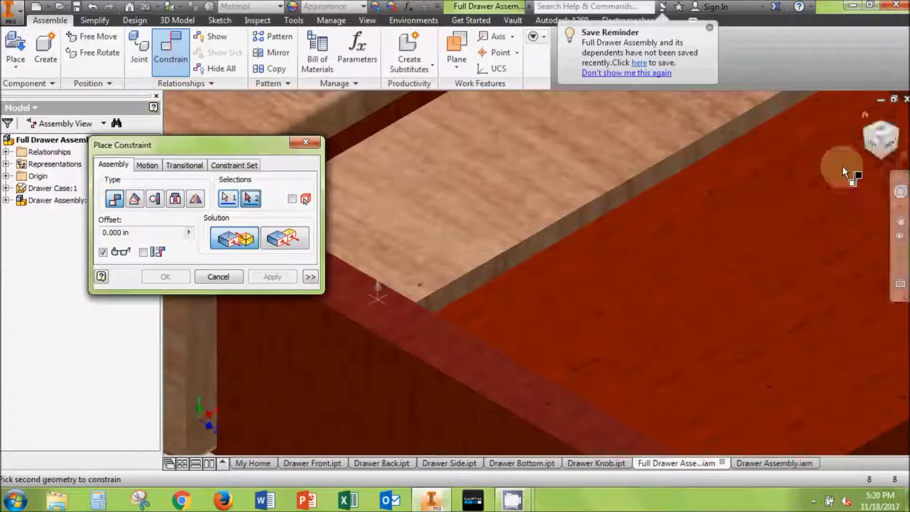
{"action": "left_click", "coordinate": [881, 157]}
{"action": "left_click", "coordinate": [499, 219]}
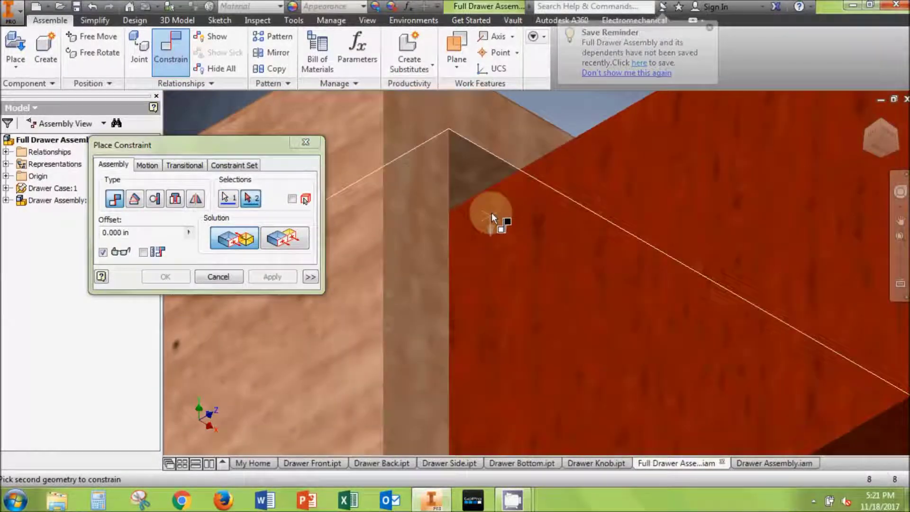
{"action": "left_click", "coordinate": [273, 277]}
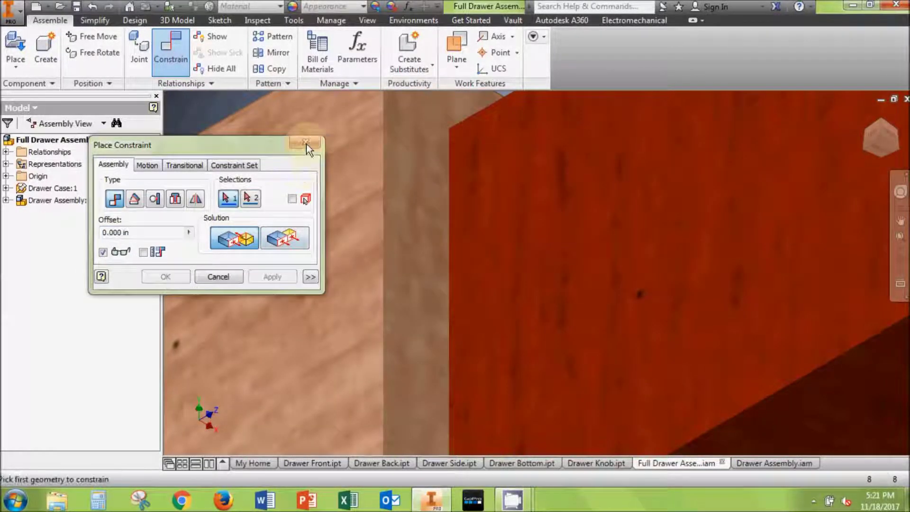
{"action": "left_click", "coordinate": [306, 142]}
{"action": "left_click", "coordinate": [843, 128]}
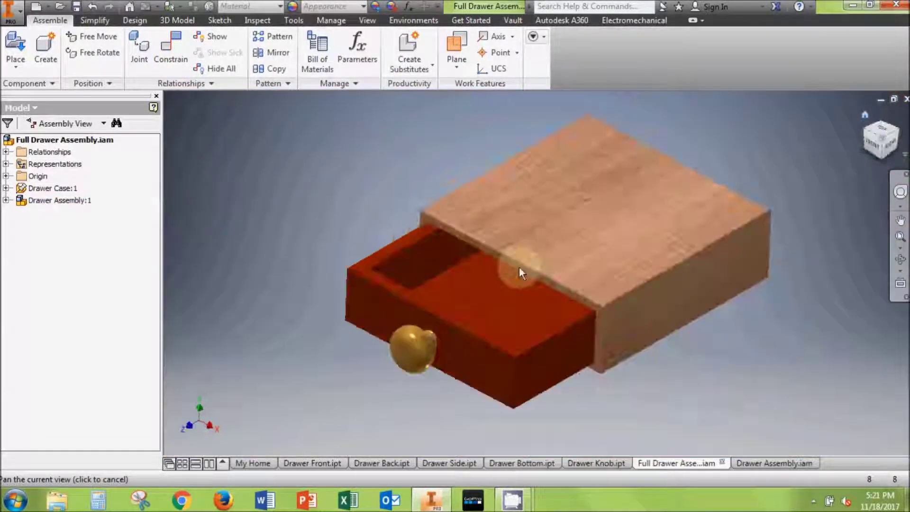
{"action": "left_click_drag", "start_coordinate": [434, 337], "coordinate": [433, 365]}
- Leave the drawer pulled out and add Drawer Assembly:1 and Drawer Case:1 to the contact set
{"action": "left_click", "coordinate": [348, 204]}
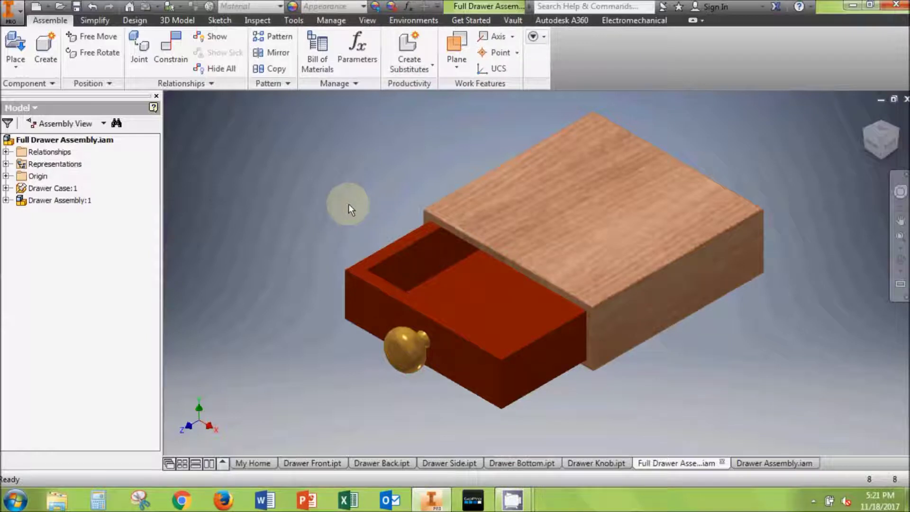
{"action": "right_click", "coordinate": [544, 372]}
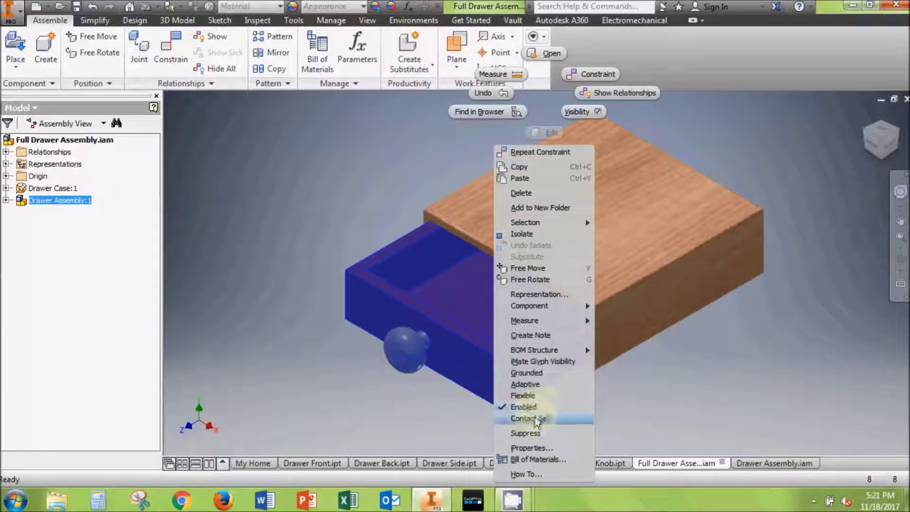
{"action": "left_click", "coordinate": [545, 395]}
{"action": "left_click", "coordinate": [630, 408]}
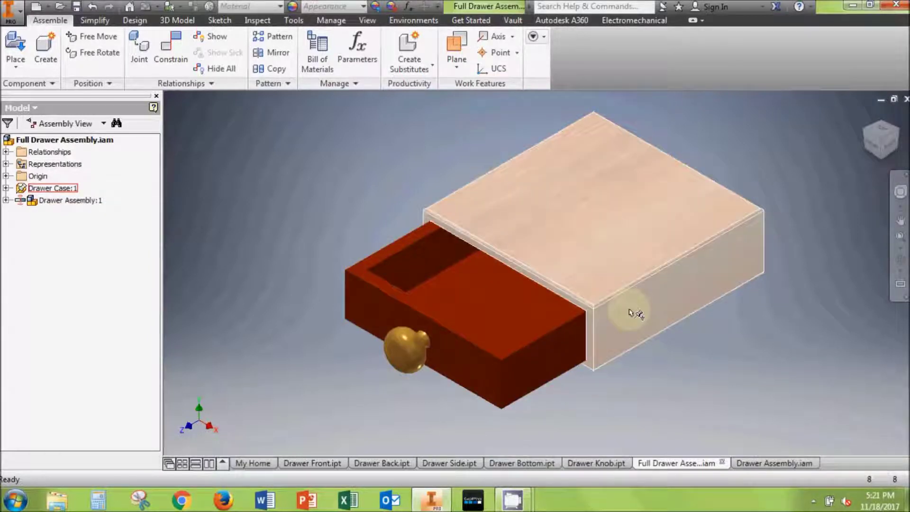
{"action": "right_click", "coordinate": [632, 314]}
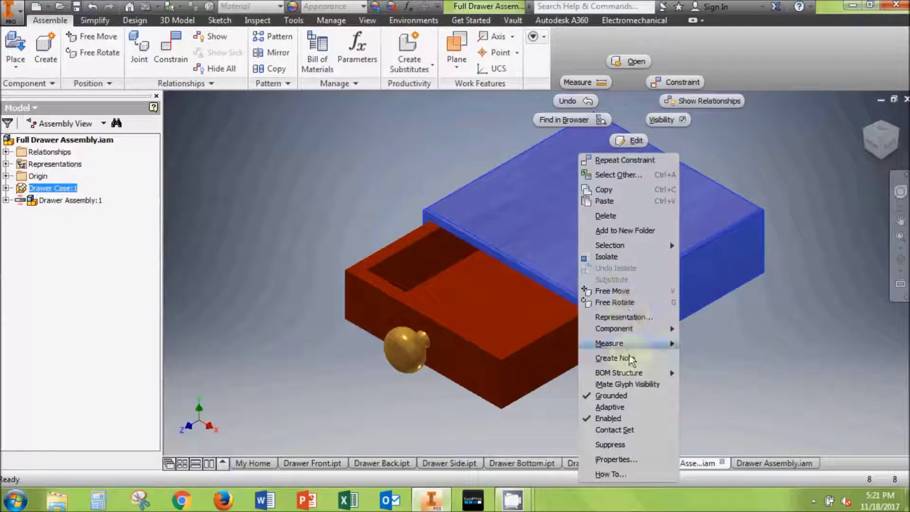
{"action": "left_click", "coordinate": [621, 429]}
{"action": "left_click", "coordinate": [652, 374]}
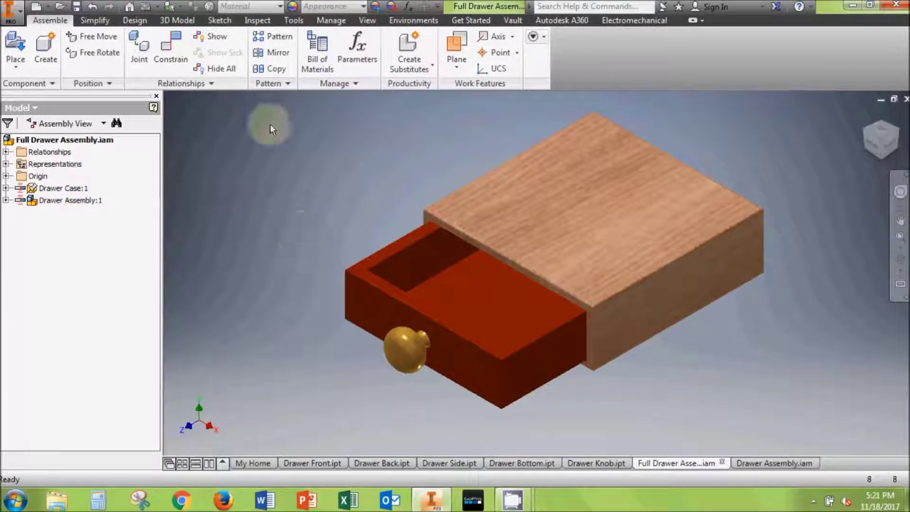
- Activate the Contact Solver from Inspect and slide the drawer fully into the case
{"action": "left_click", "coordinate": [260, 21]}
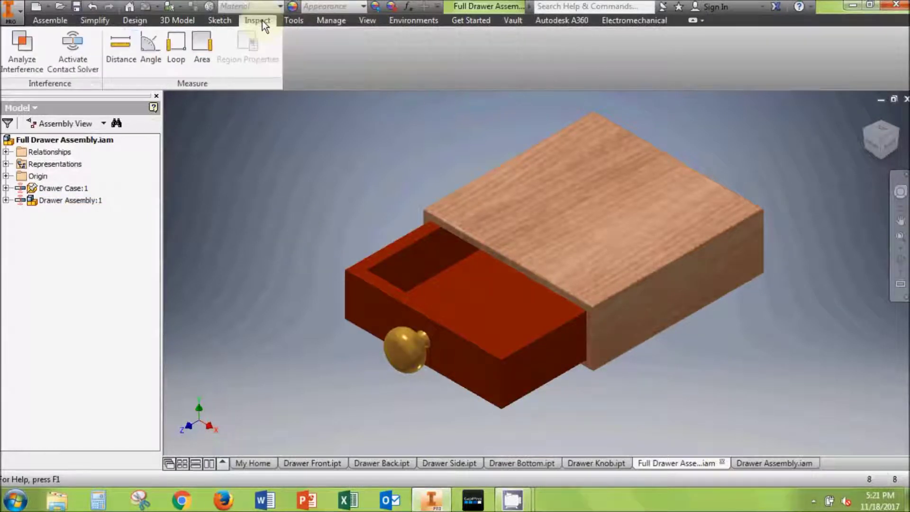
{"action": "left_click", "coordinate": [84, 56]}
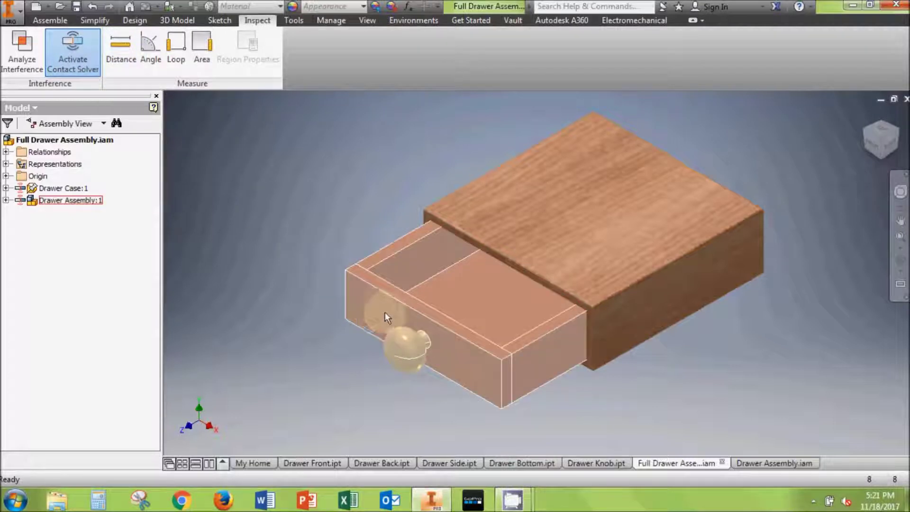
{"action": "left_click_drag", "start_coordinate": [387, 312], "coordinate": [522, 259]}
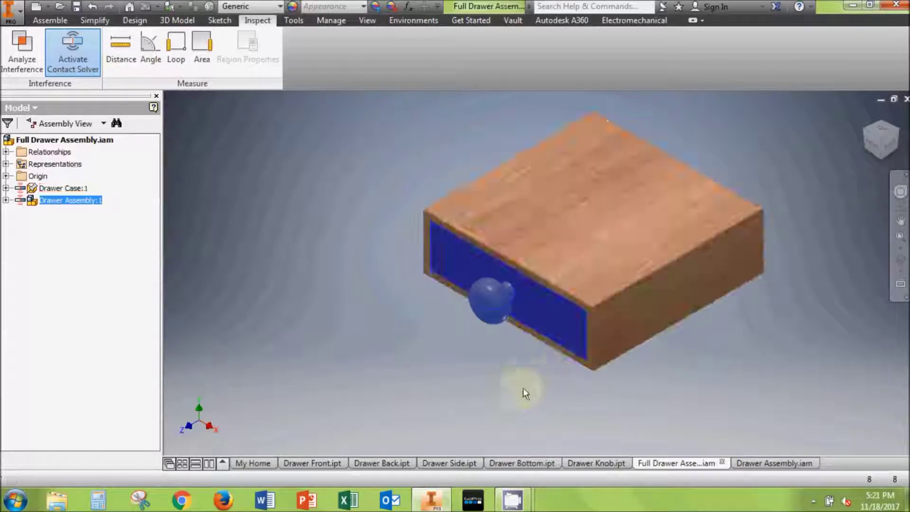
{"action": "left_click", "coordinate": [535, 372]}
- Check the drawer's fit from several views, trying to pull it out by its knob
{"action": "scroll", "coordinate": [539, 362], "scroll_direction": "down", "scroll_amount": 5}
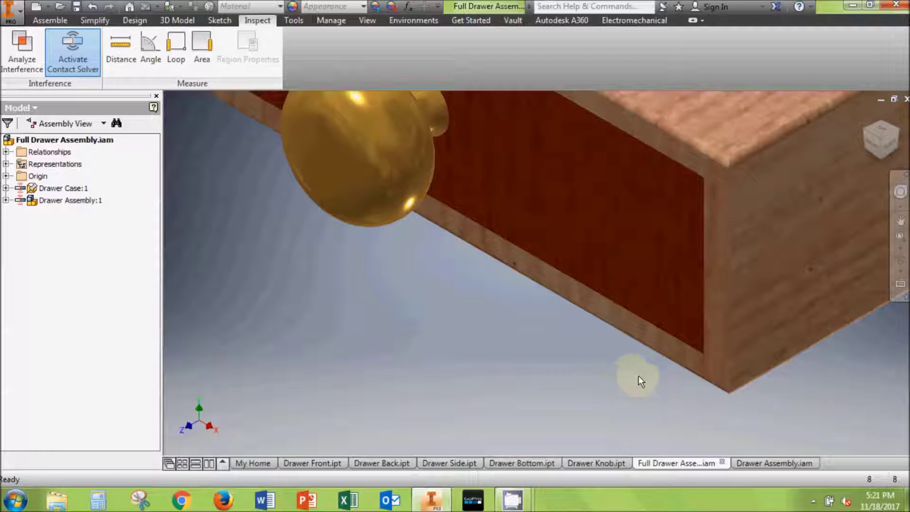
{"action": "scroll", "coordinate": [640, 376], "scroll_direction": "up", "scroll_amount": 5}
{"action": "middle_click_drag", "start_coordinate": [767, 349], "coordinate": [745, 359]}
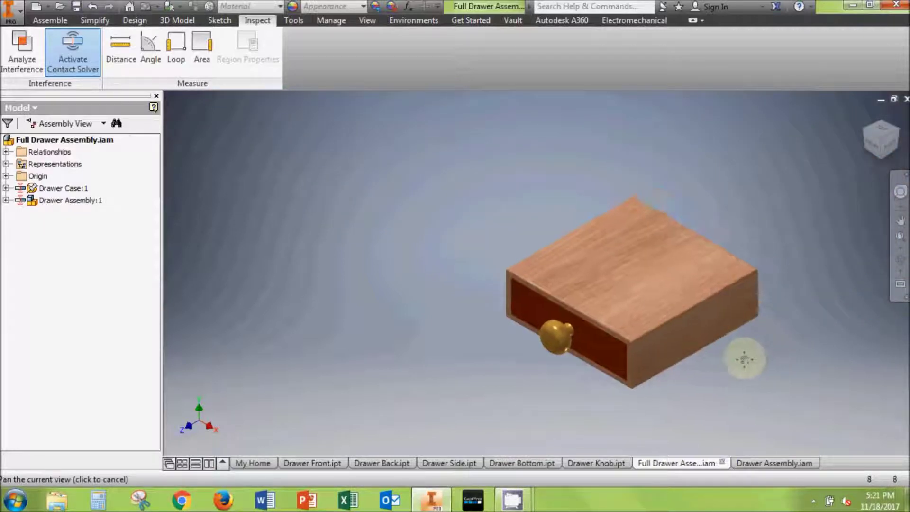
{"action": "left_click", "coordinate": [894, 136]}
{"action": "left_click_drag", "start_coordinate": [445, 208], "coordinate": [512, 278]}
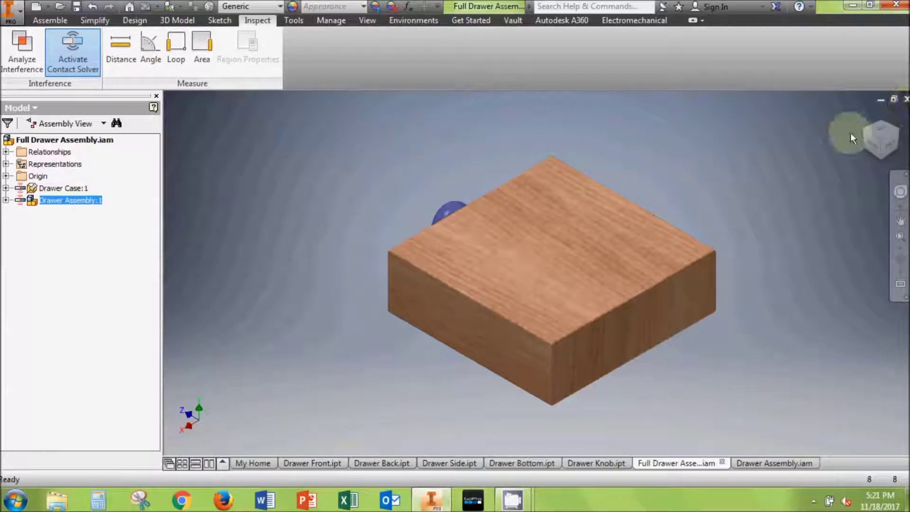
{"action": "left_click", "coordinate": [864, 128]}
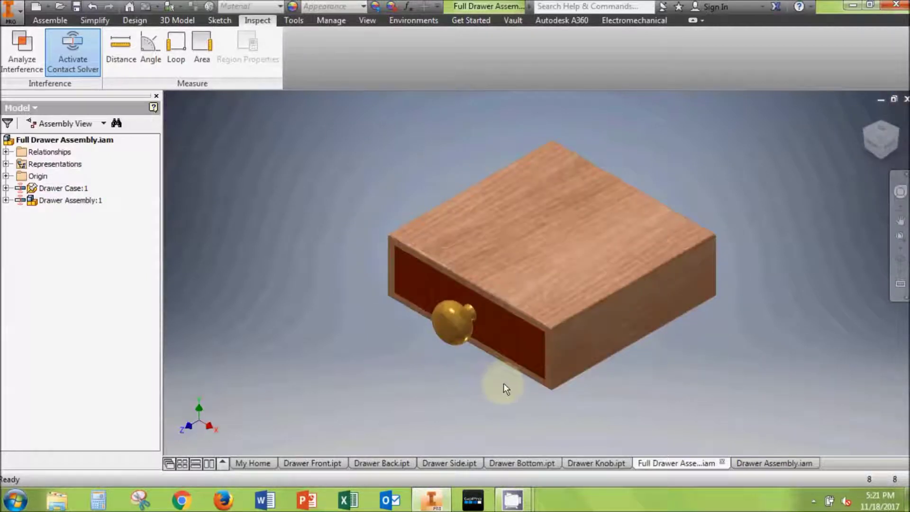
{"action": "scroll", "coordinate": [536, 332], "scroll_direction": "up", "scroll_amount": 5}
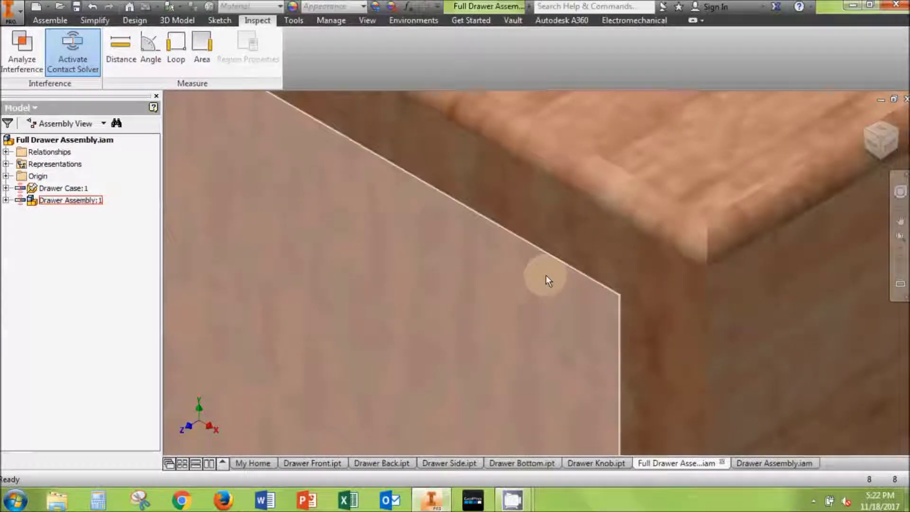
{"action": "scroll", "coordinate": [546, 279], "scroll_direction": "down", "scroll_amount": 5}
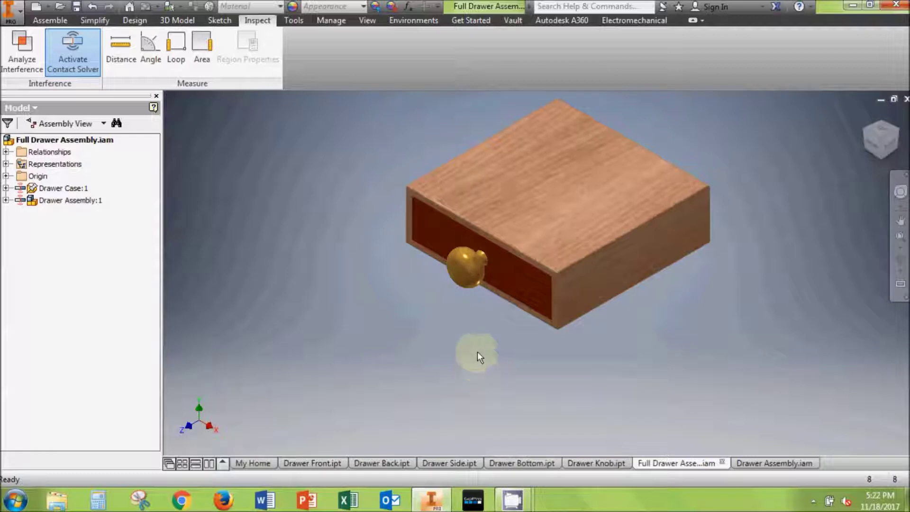
{"action": "middle_click_drag", "start_coordinate": [476, 352], "coordinate": [488, 387]}
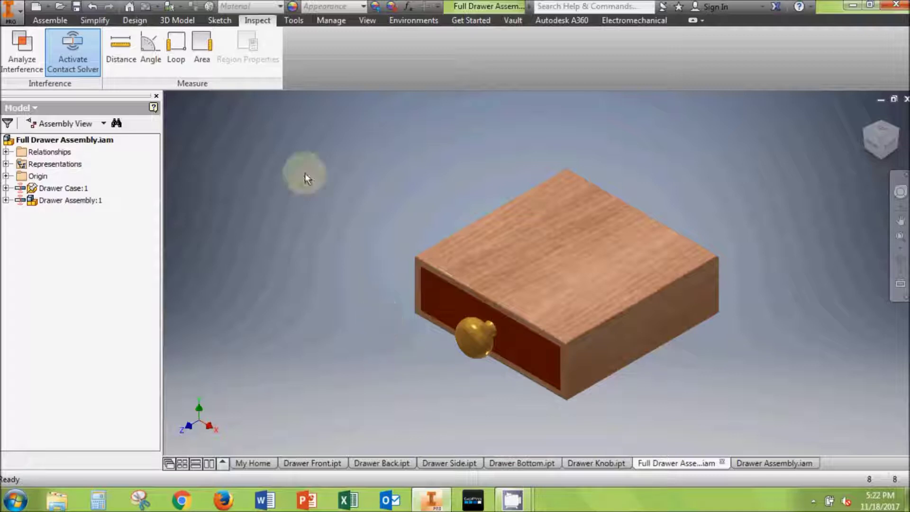
- Return to the Assemble ribbon commands
{"action": "left_click", "coordinate": [51, 20]}
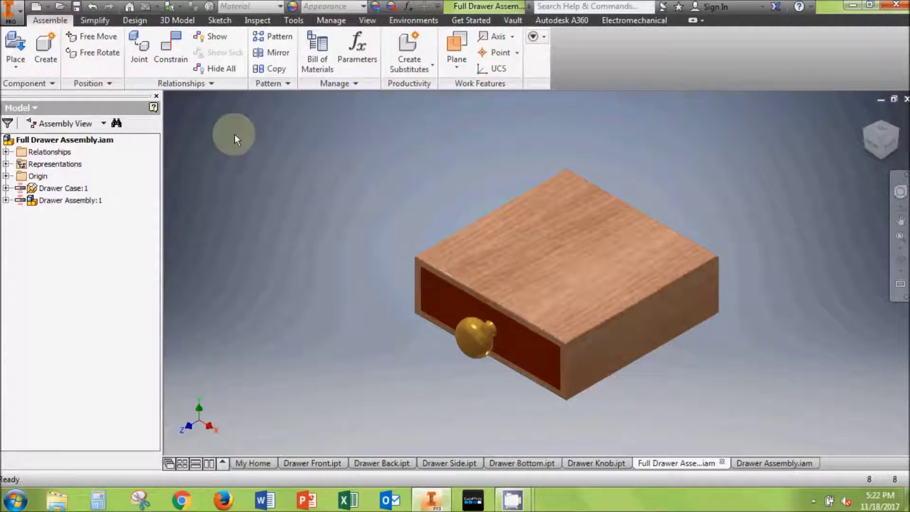